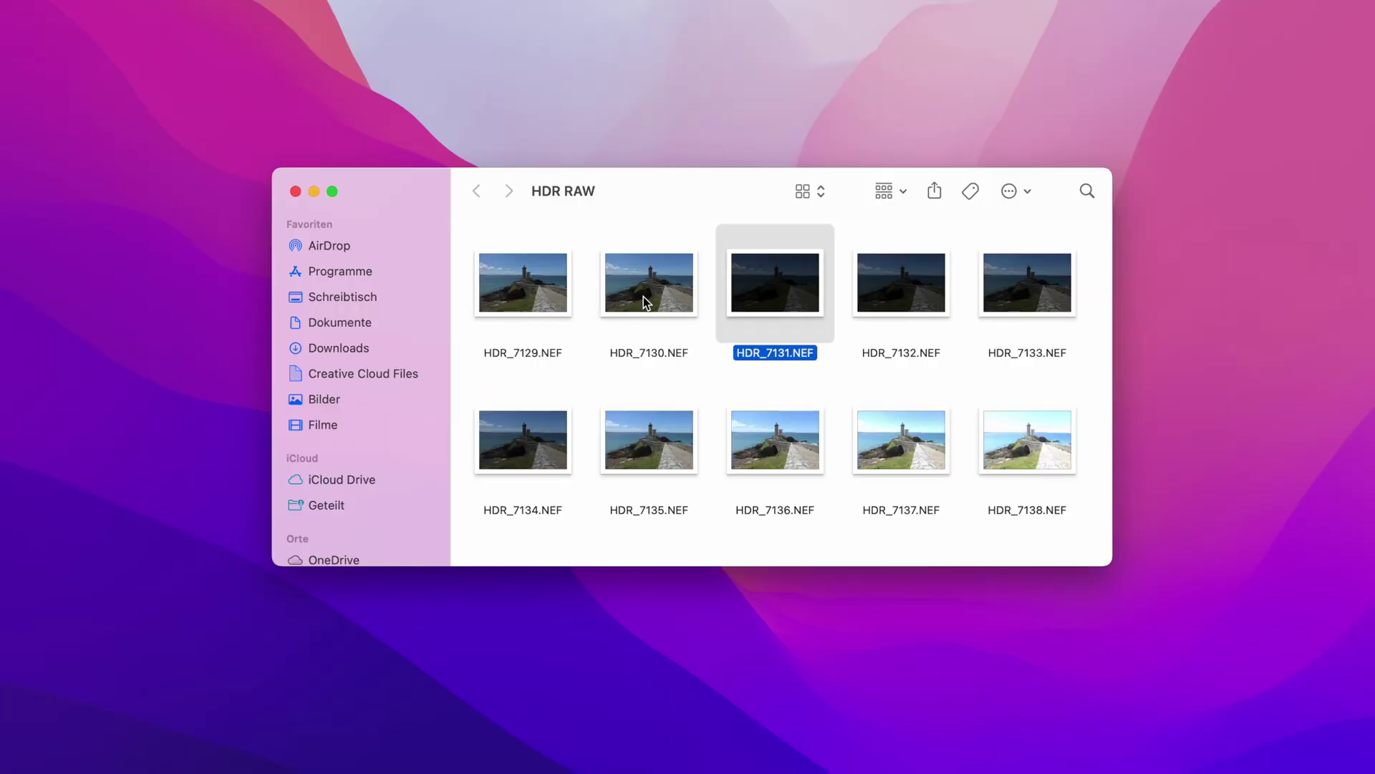
key("Right")
key("Right")
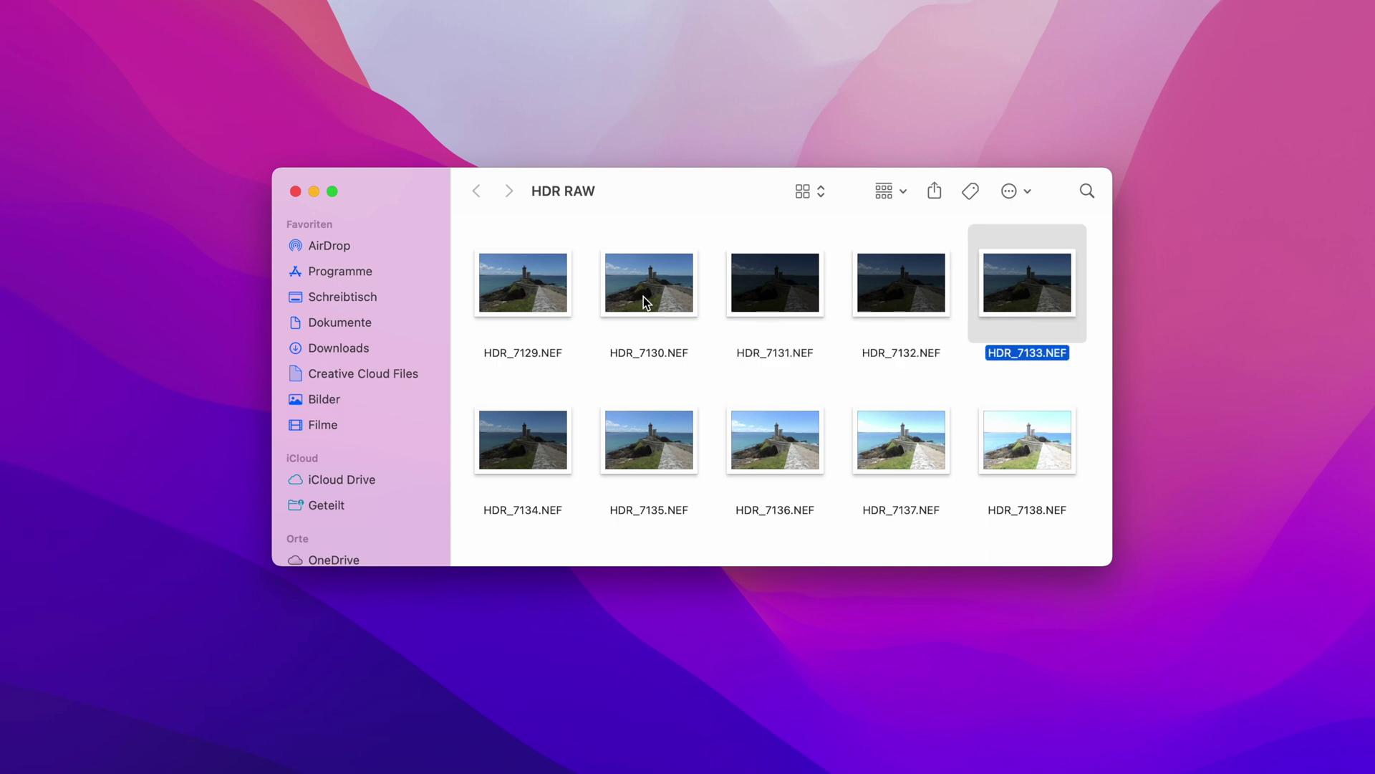
Browse the lighthouse NEF brackets in Finder and select all ten
key("Down")
key("Left")
key("Left")
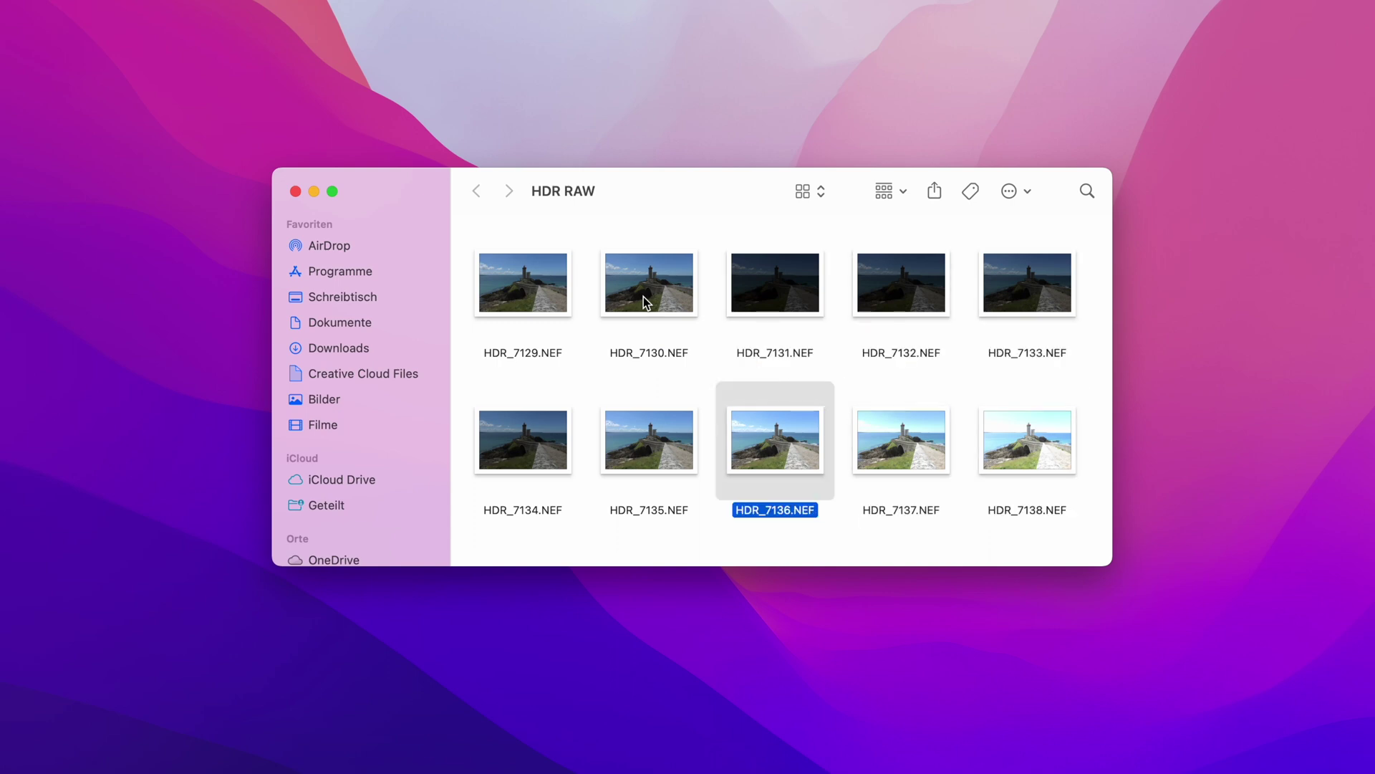
key("Left")
key("Left")
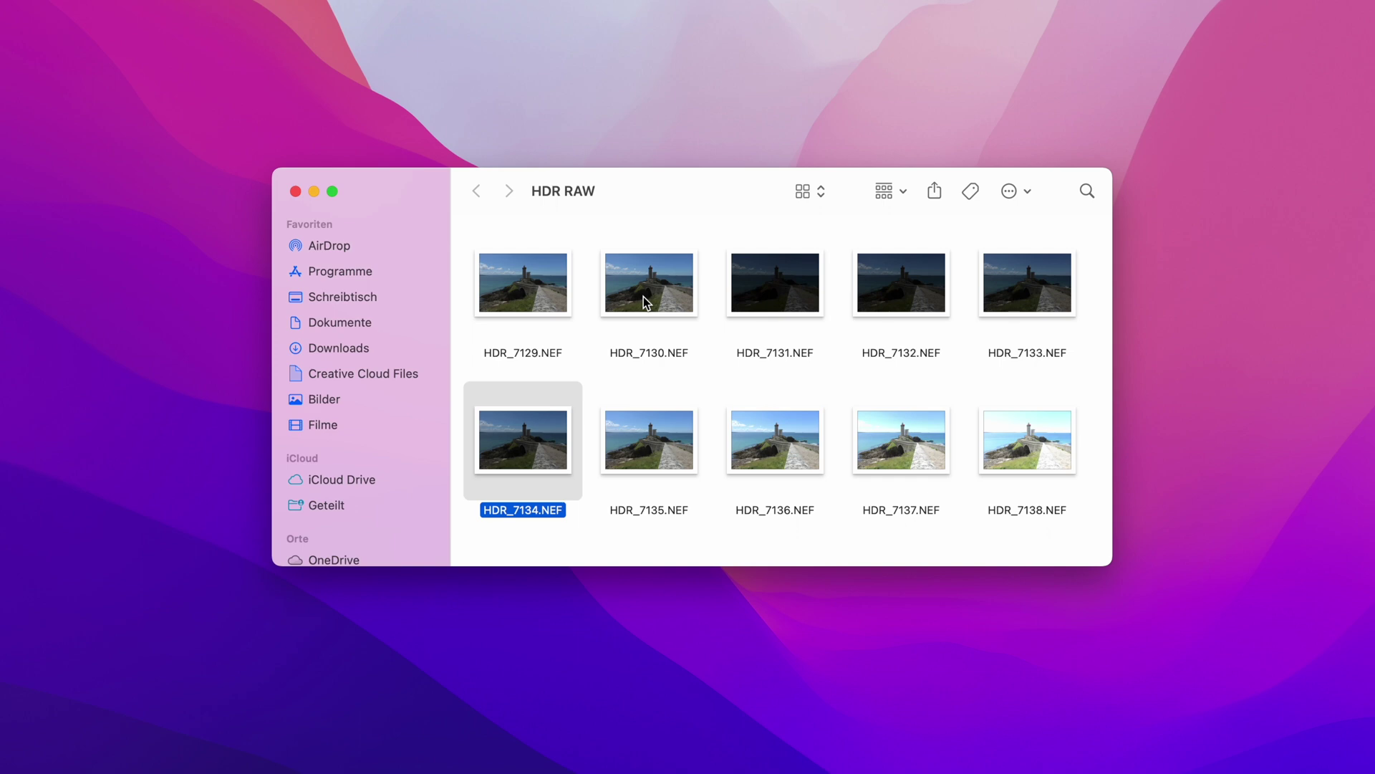
key("super+a")
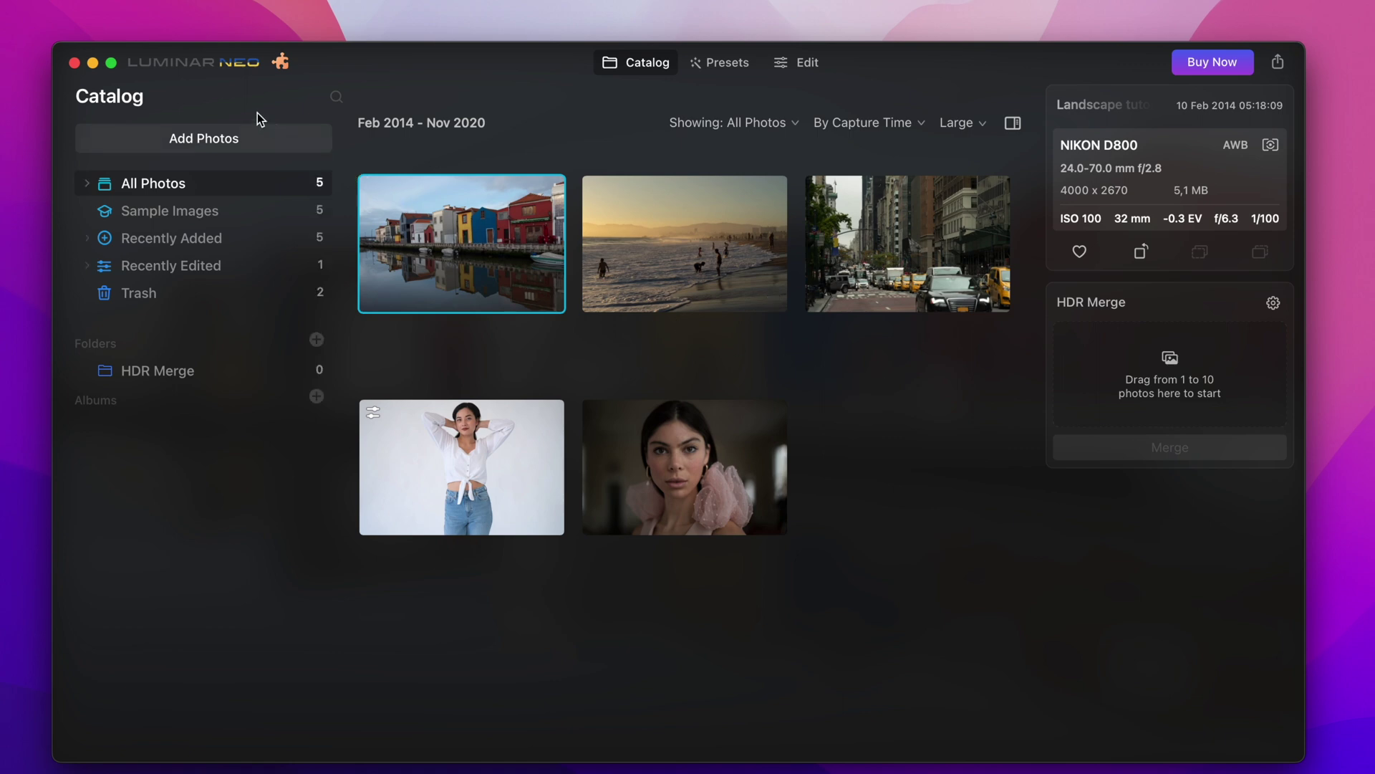
Confirm in the extensions gallery that HDR Merge is installed, then close it
left_click(281, 63)
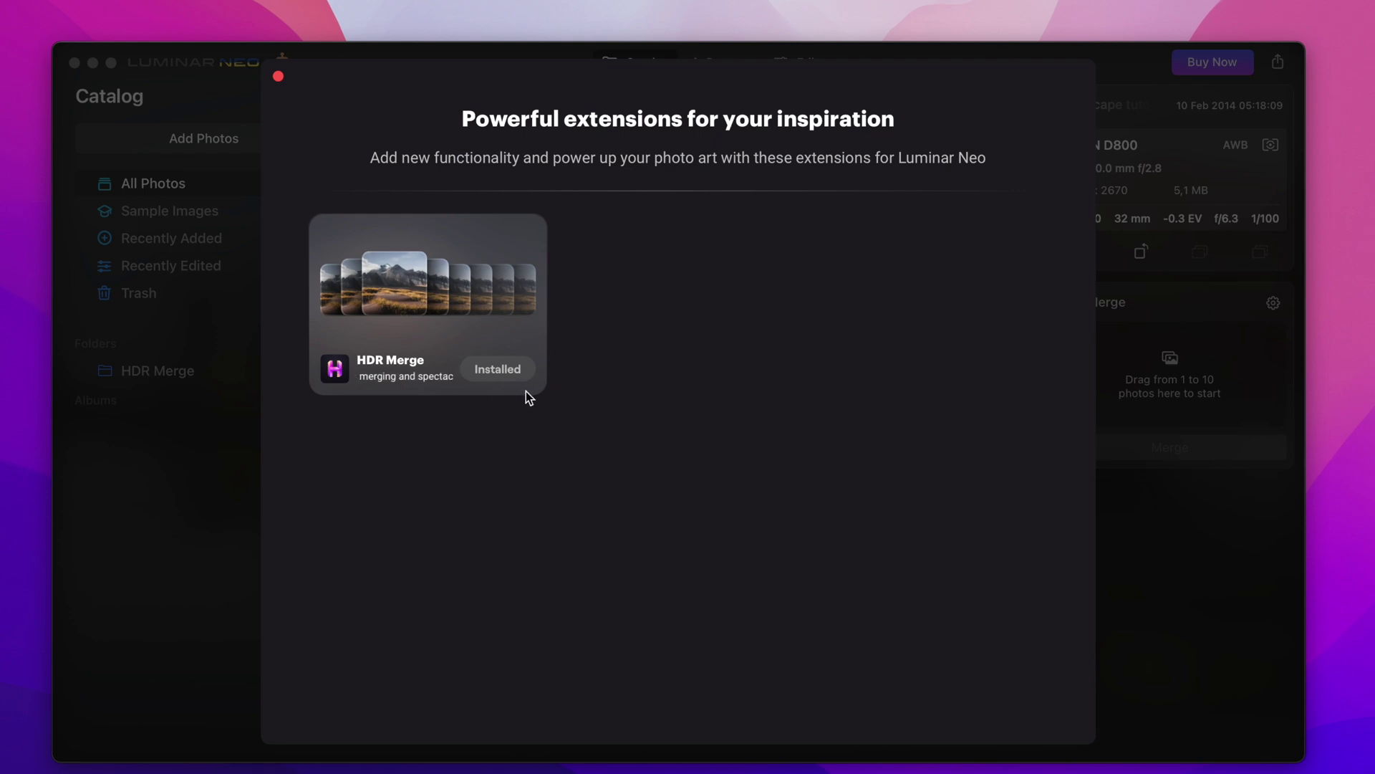
left_click(278, 77)
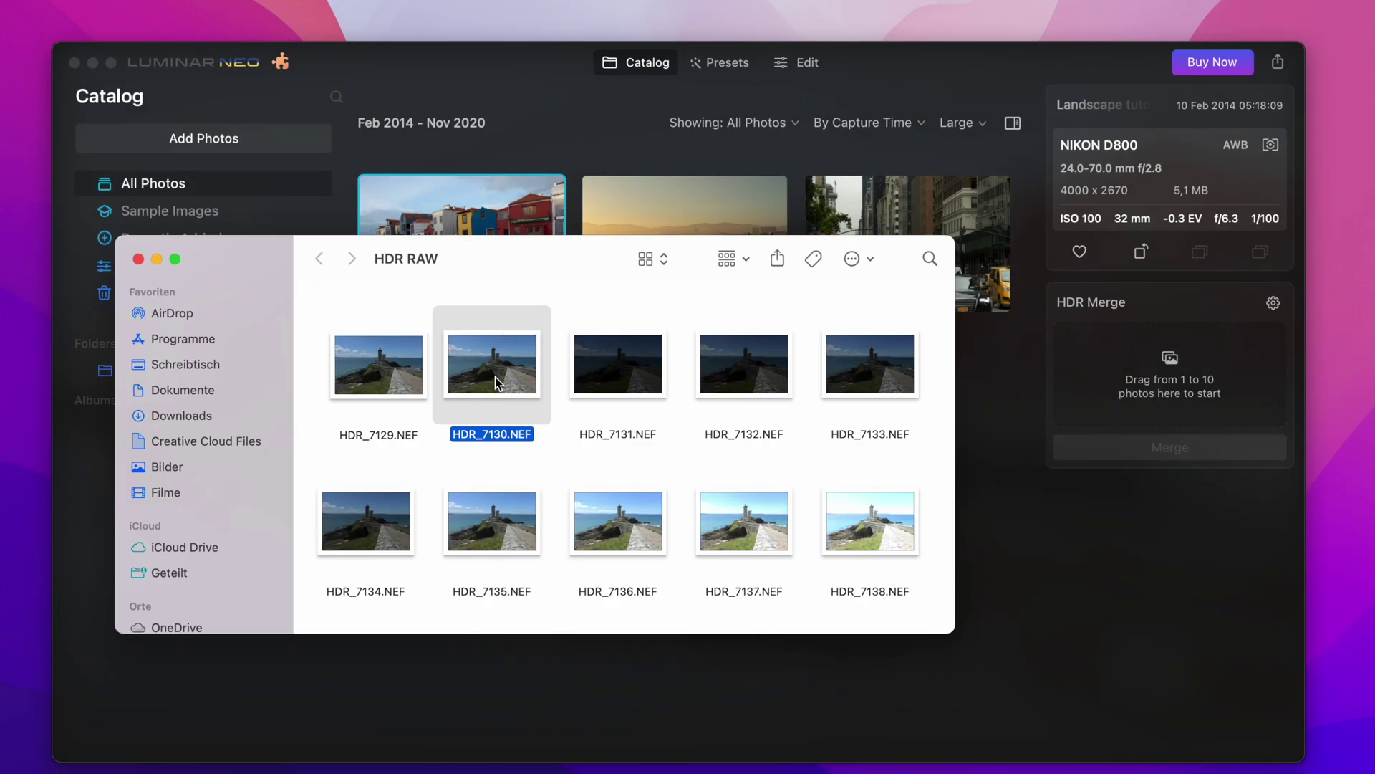
Drag all ten NEF brackets from Finder into Luminar Neo's HDR Merge drop zone
key("super+a")
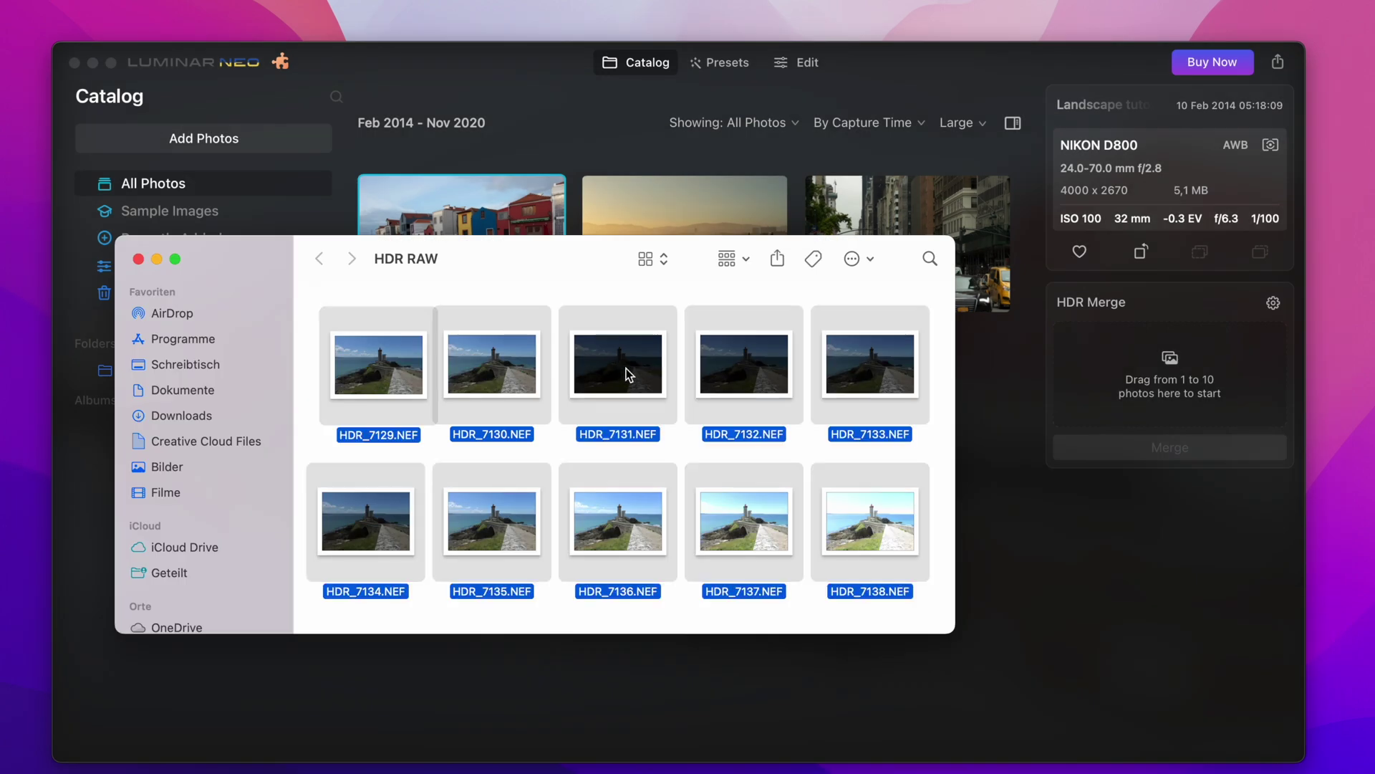
left_click_drag(626, 374, 1141, 372)
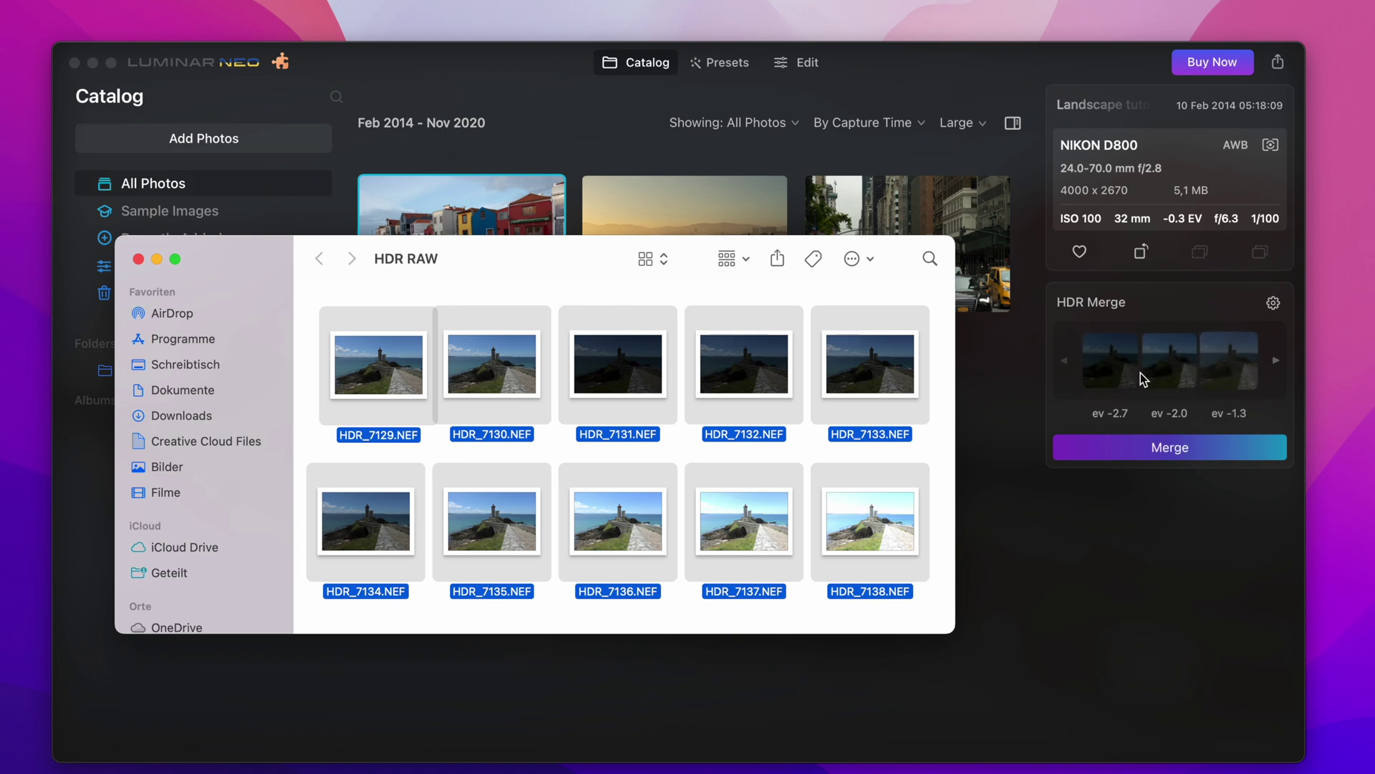
left_click(1140, 372)
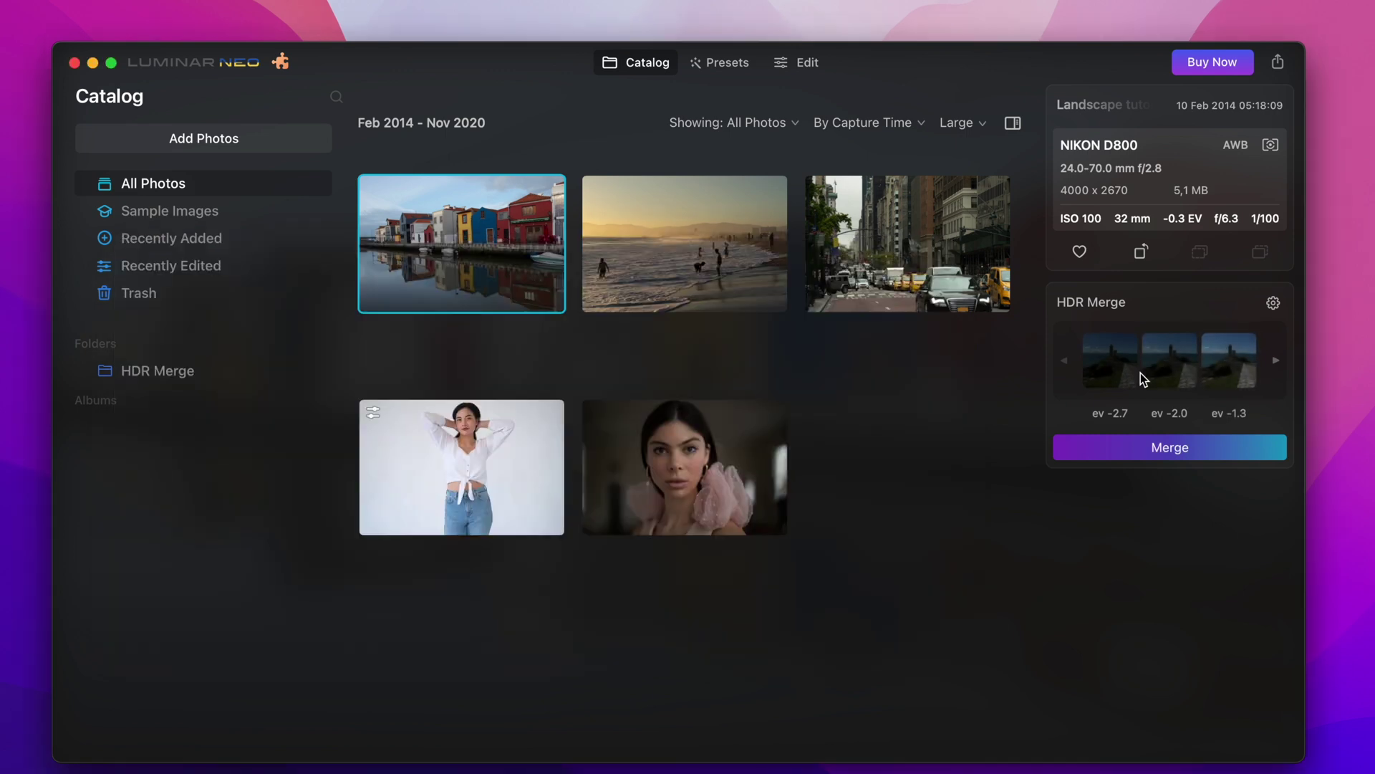
Step through the merge strip from ev 0.0 to the brightest ev 2.7 bracket
left_click(1277, 360)
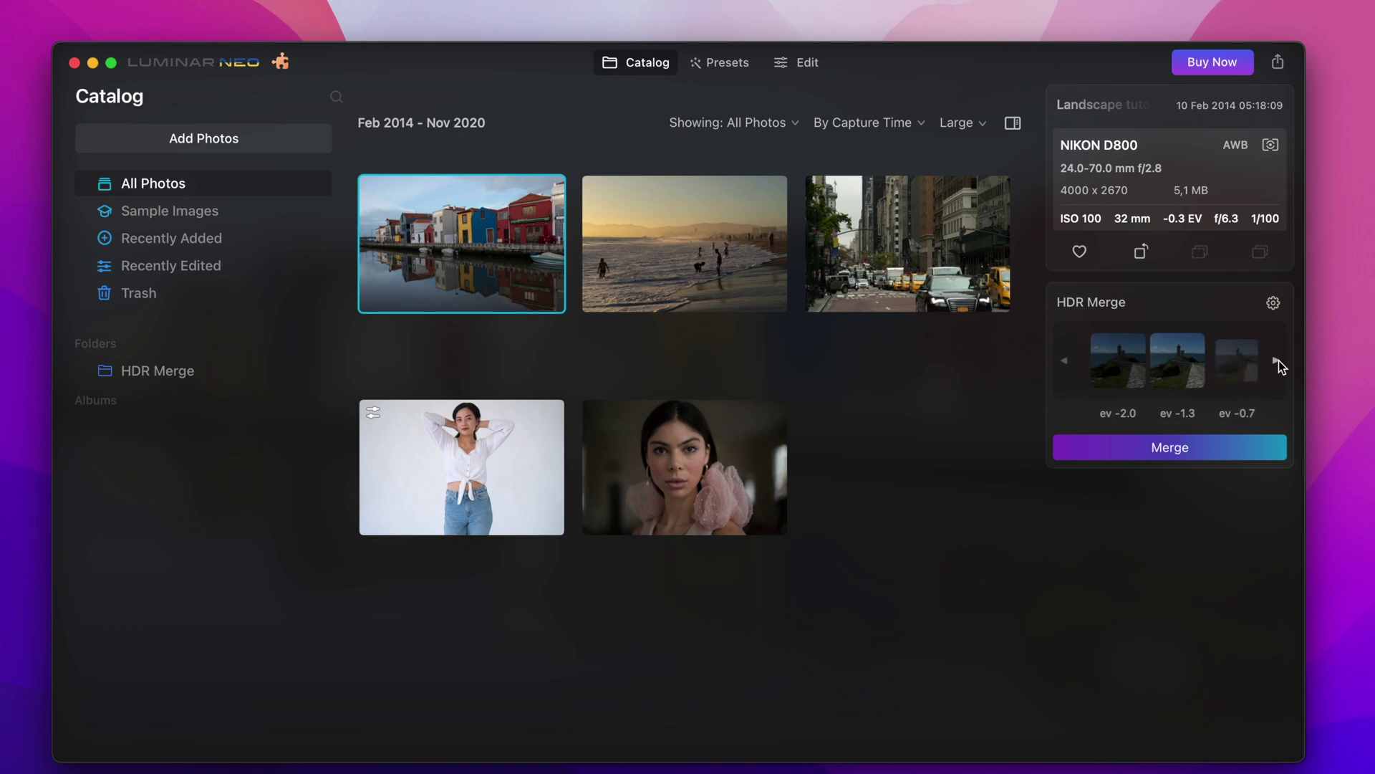
left_click(1279, 360)
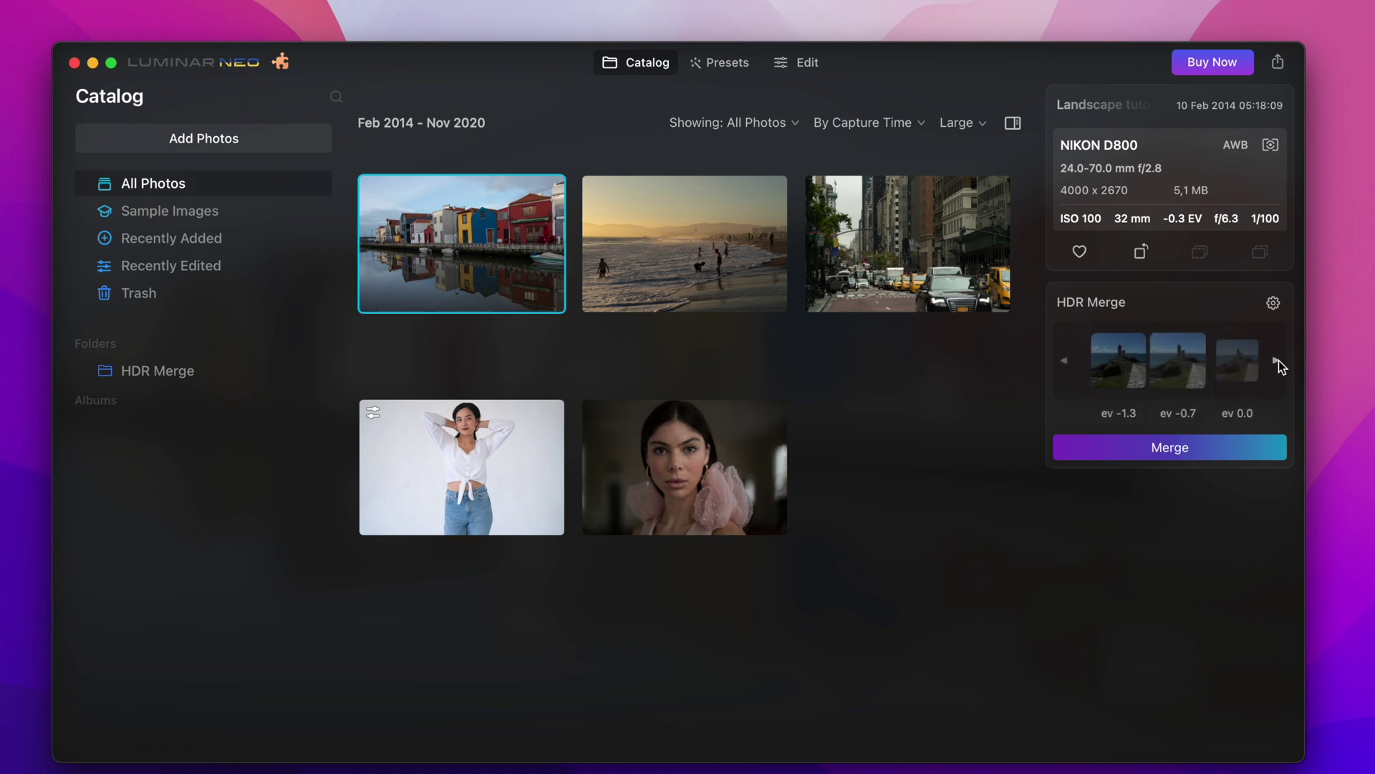
left_click(1278, 360)
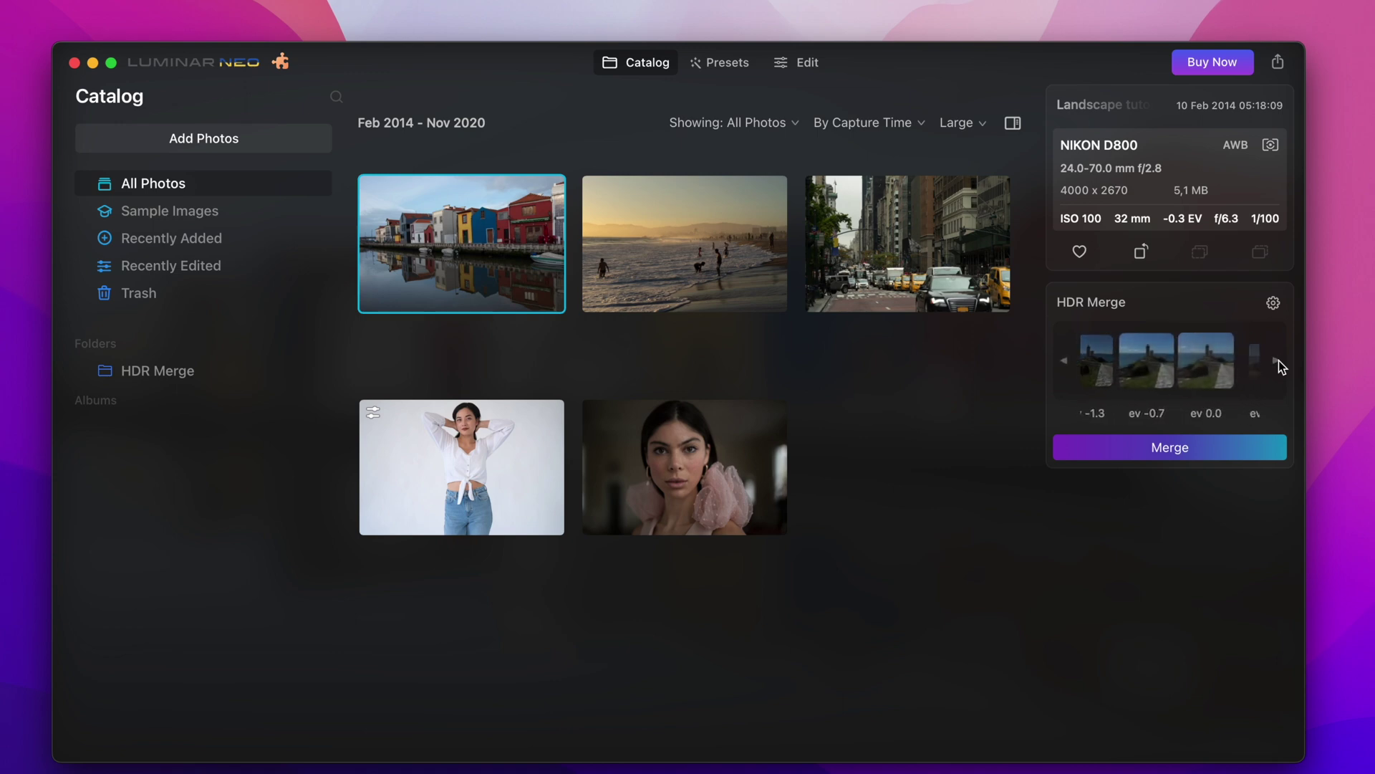
left_click(1279, 360)
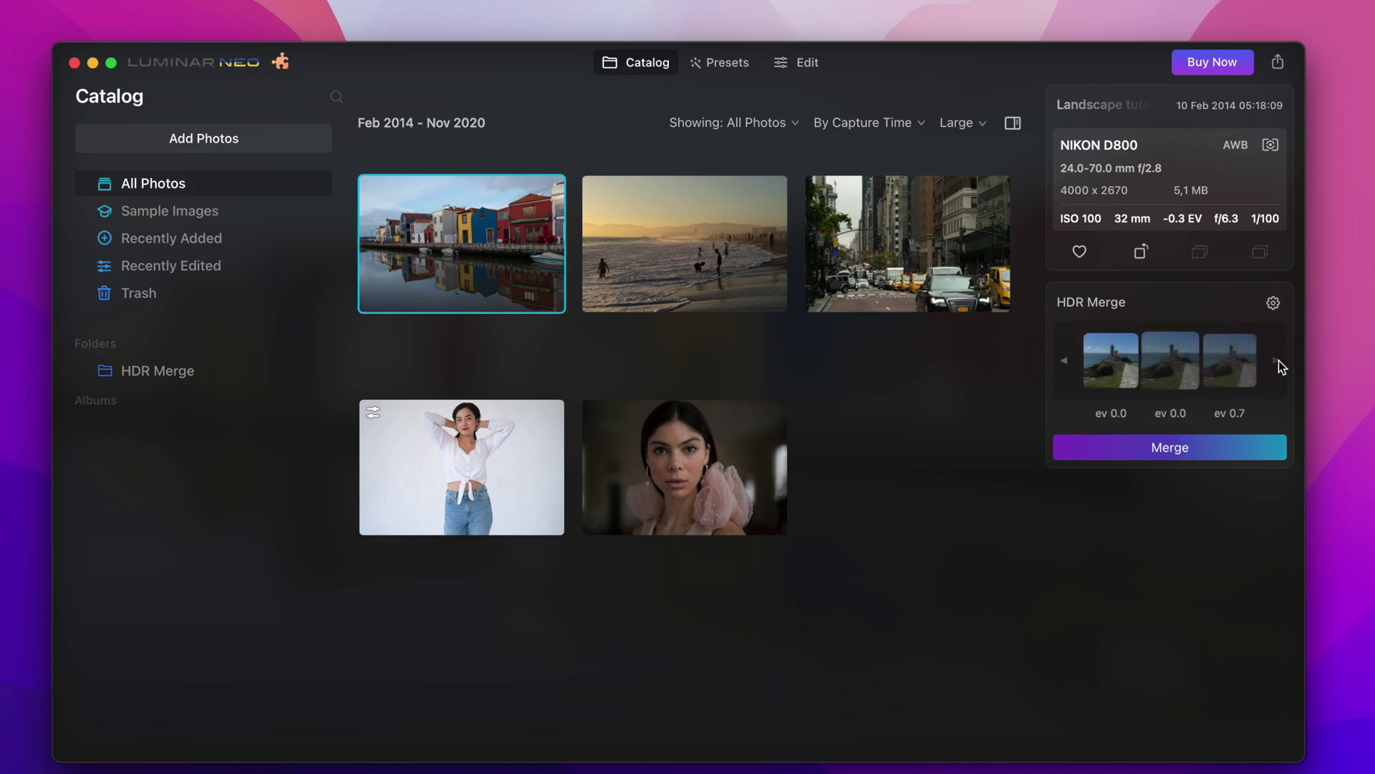
left_click(1279, 360)
left_click(1278, 359)
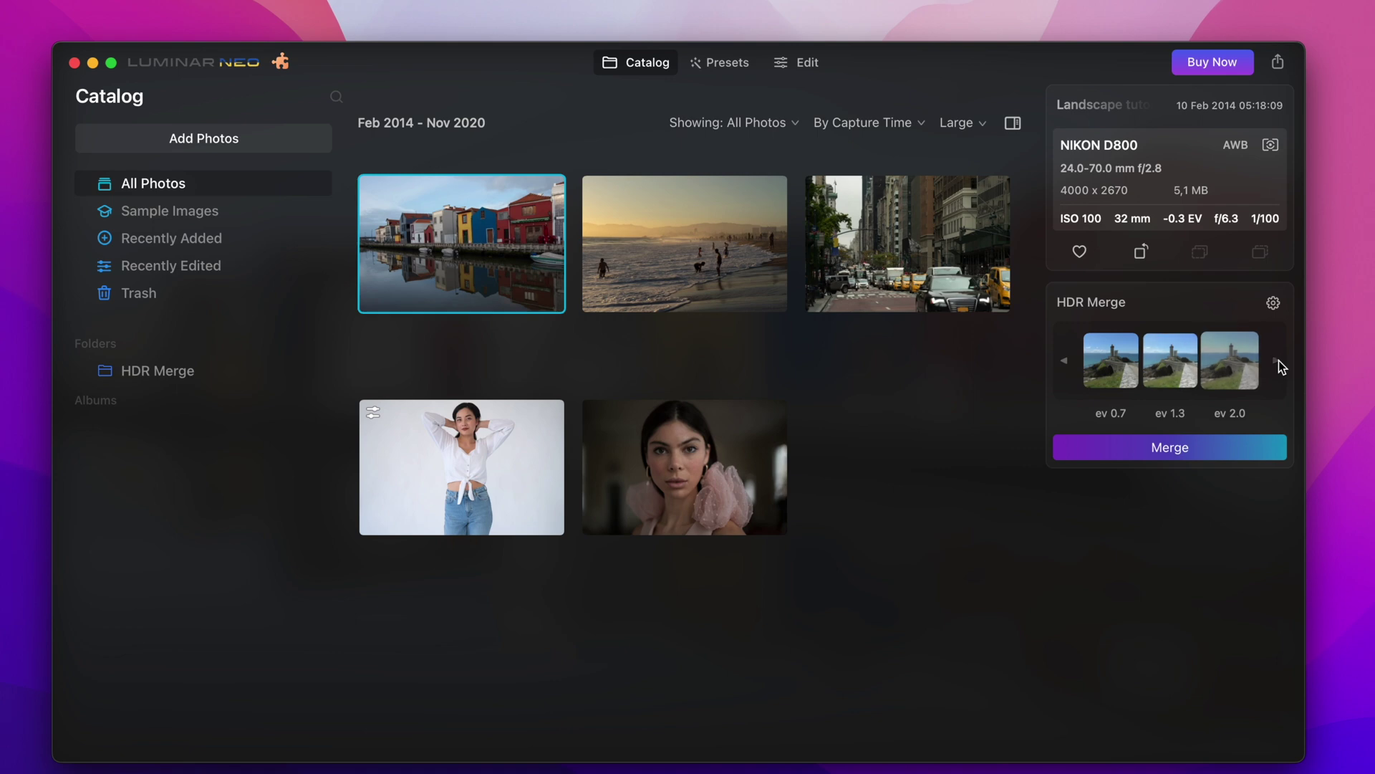
left_click(1278, 360)
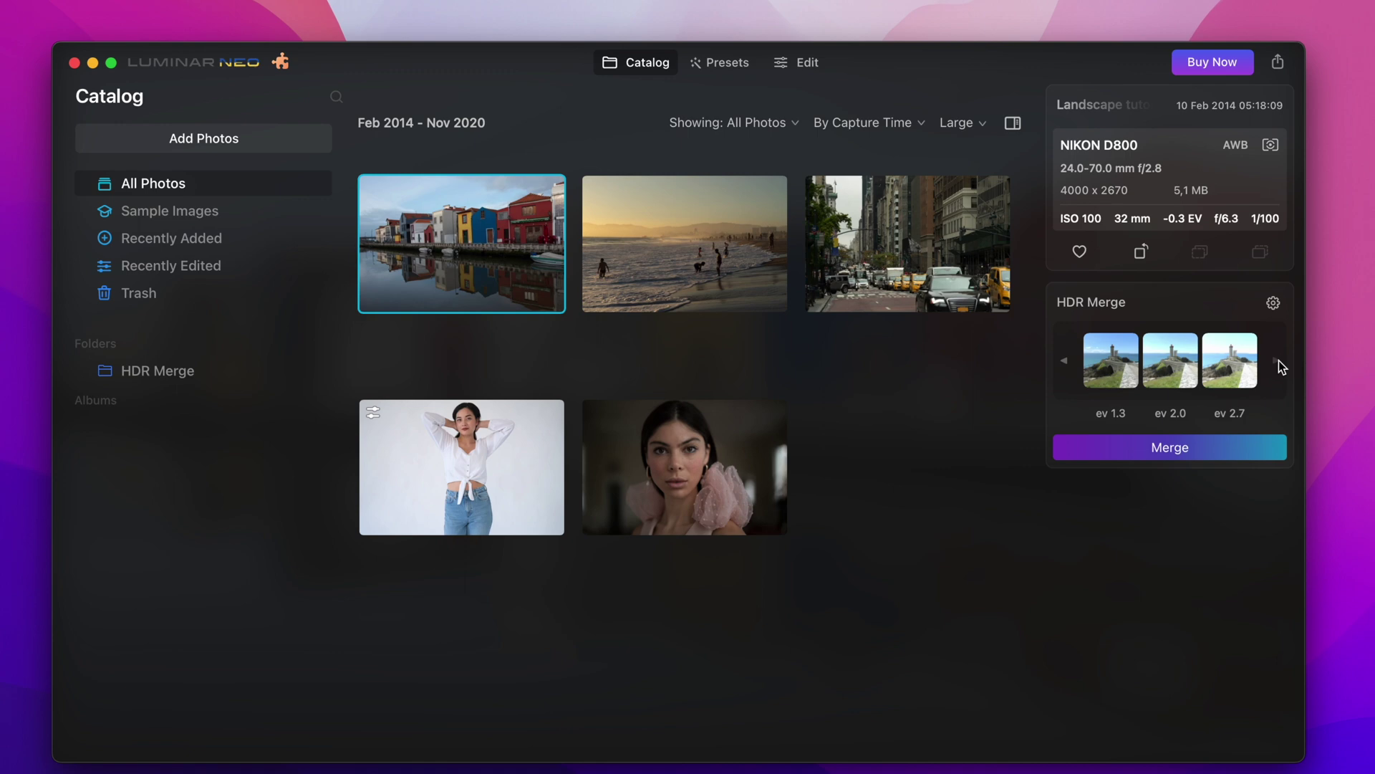
Enable Auto Alignment and Ghost Reduction in the HDR Merge settings
left_click(1273, 304)
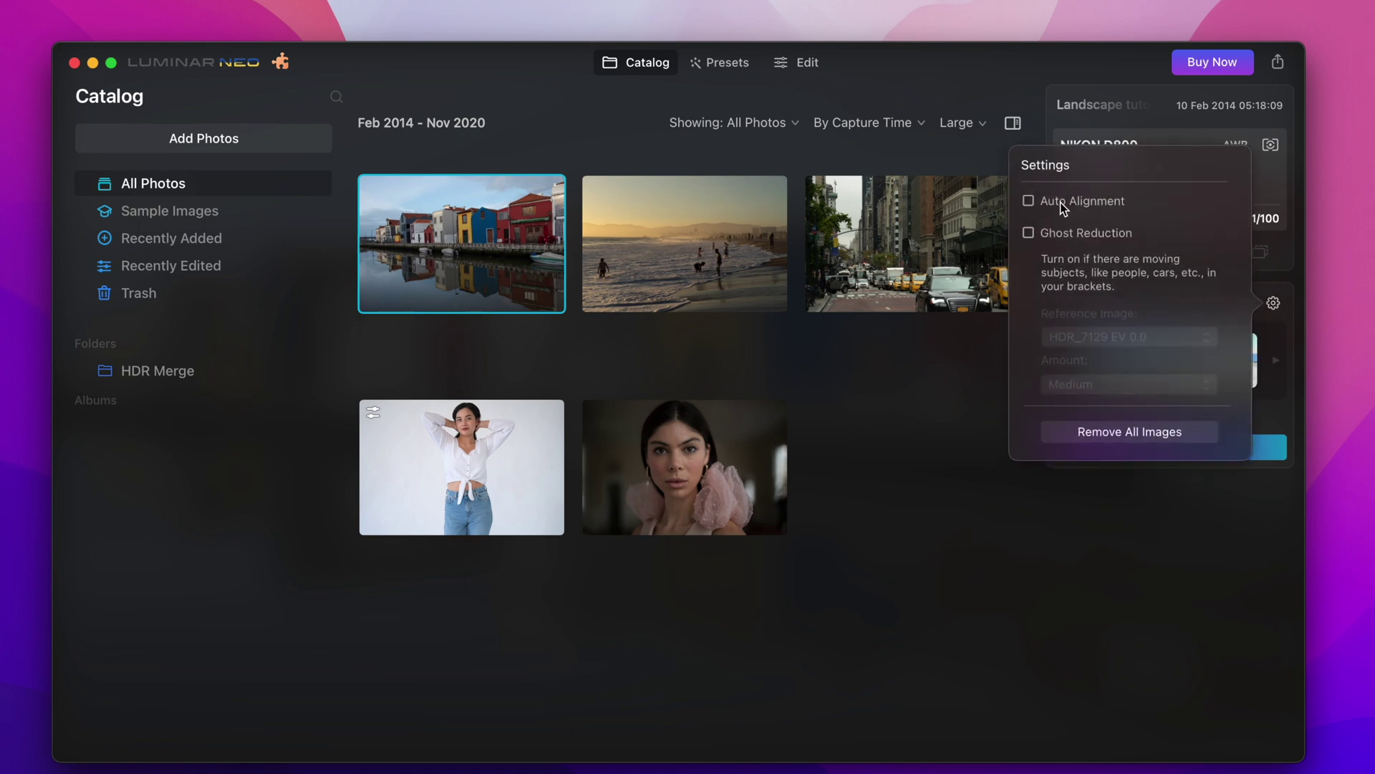
left_click(1058, 204)
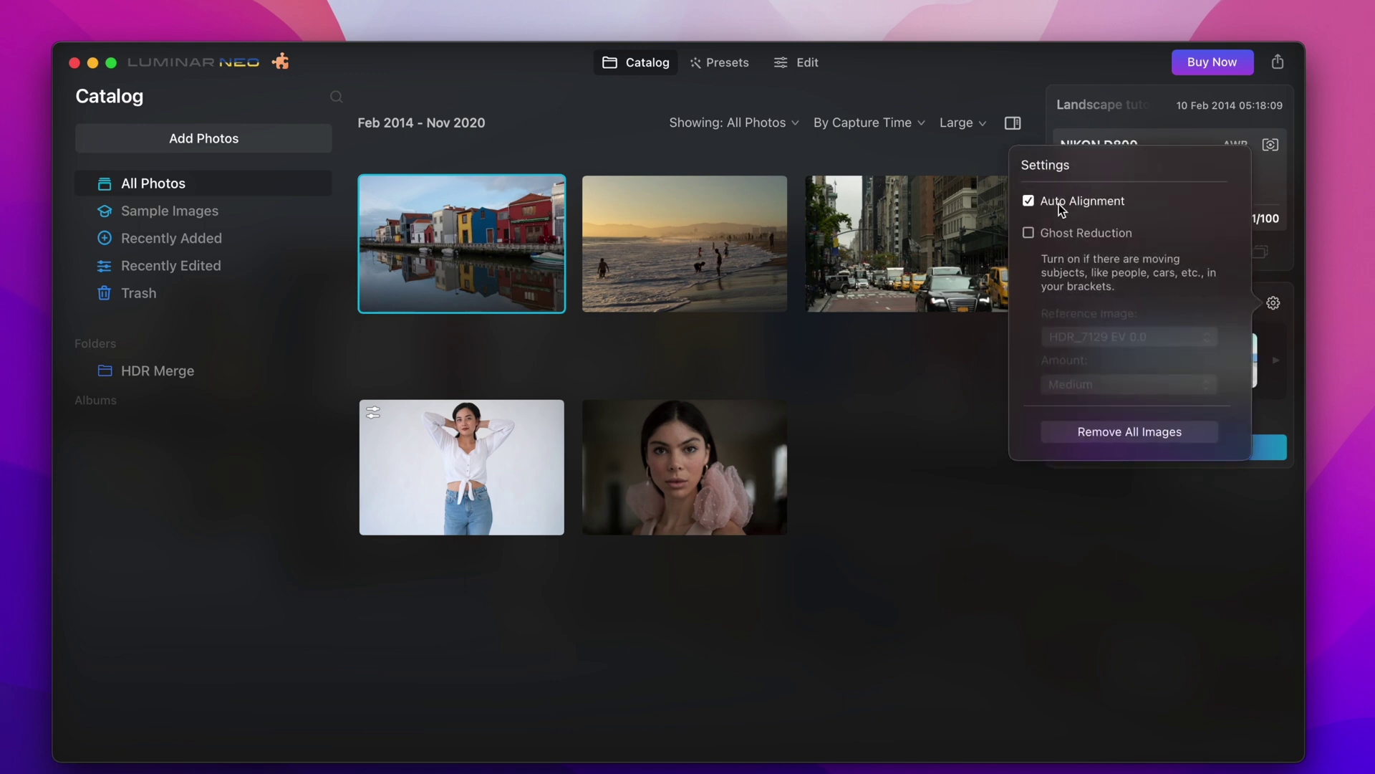
left_click(1073, 239)
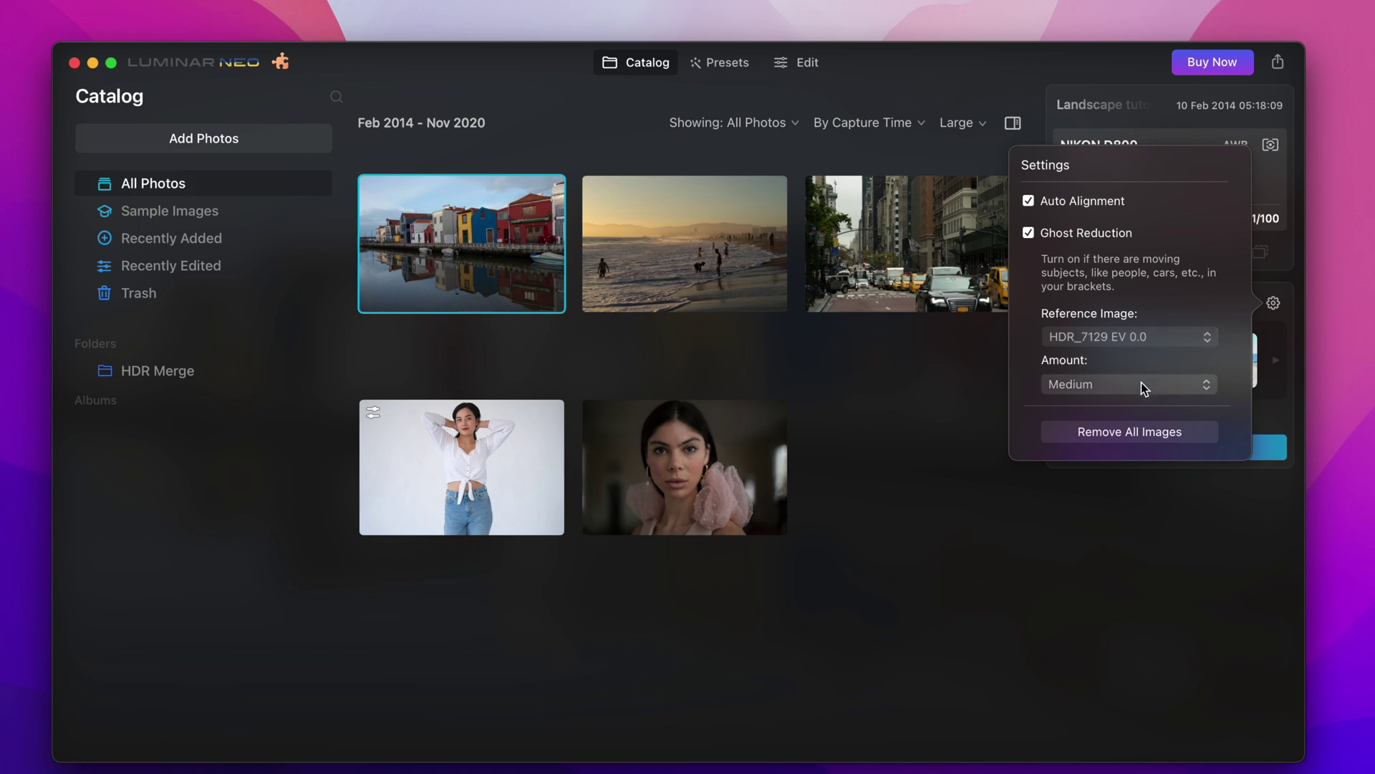
left_click(1288, 308)
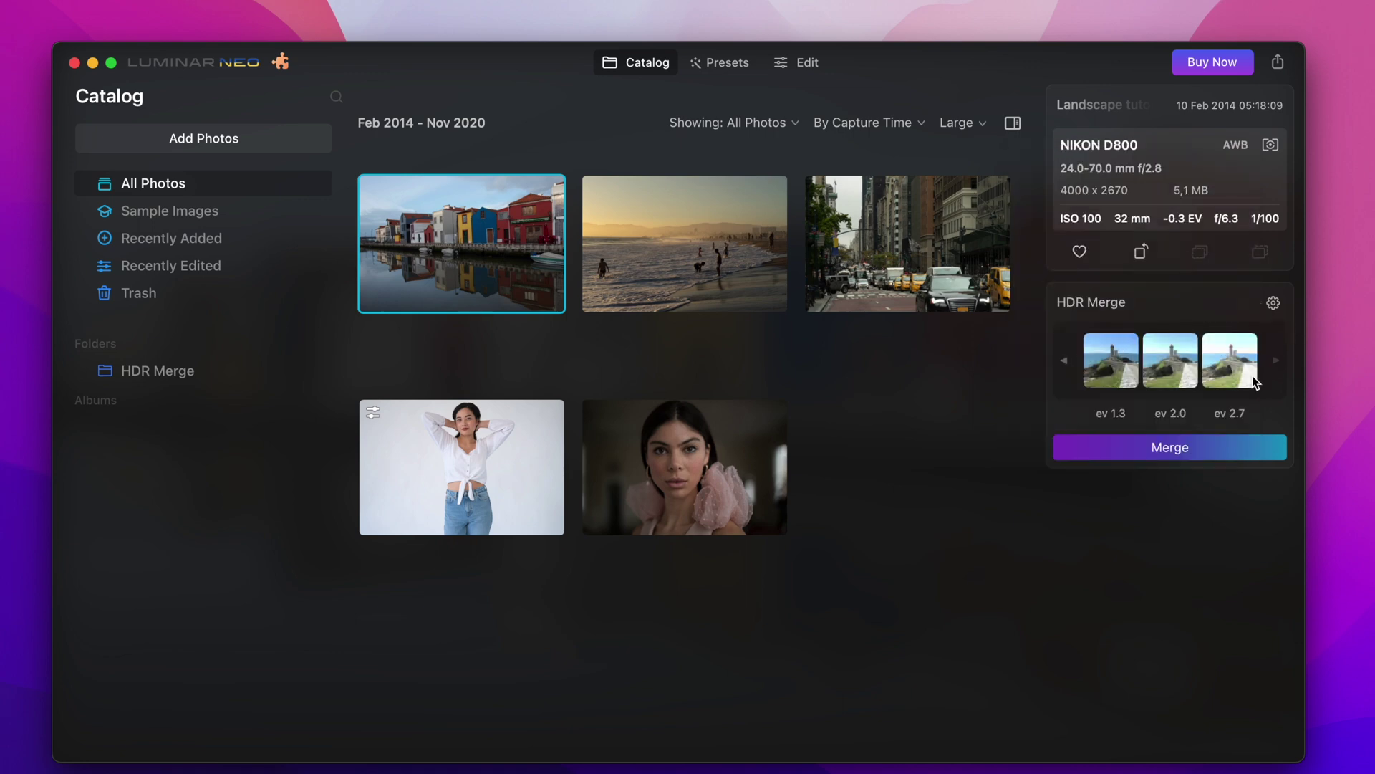
left_click(1183, 456)
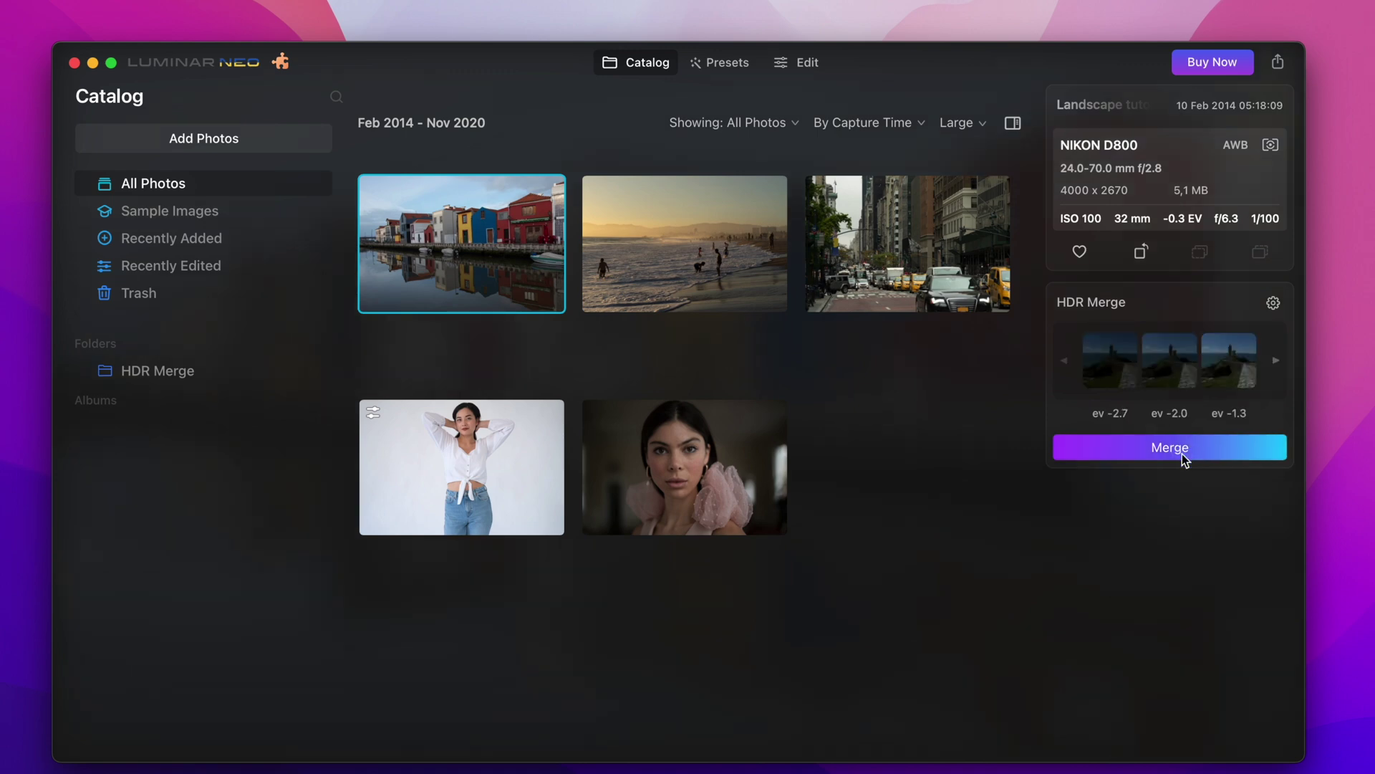
Merge the ten brackets into one HDR lighthouse image
left_click(1184, 453)
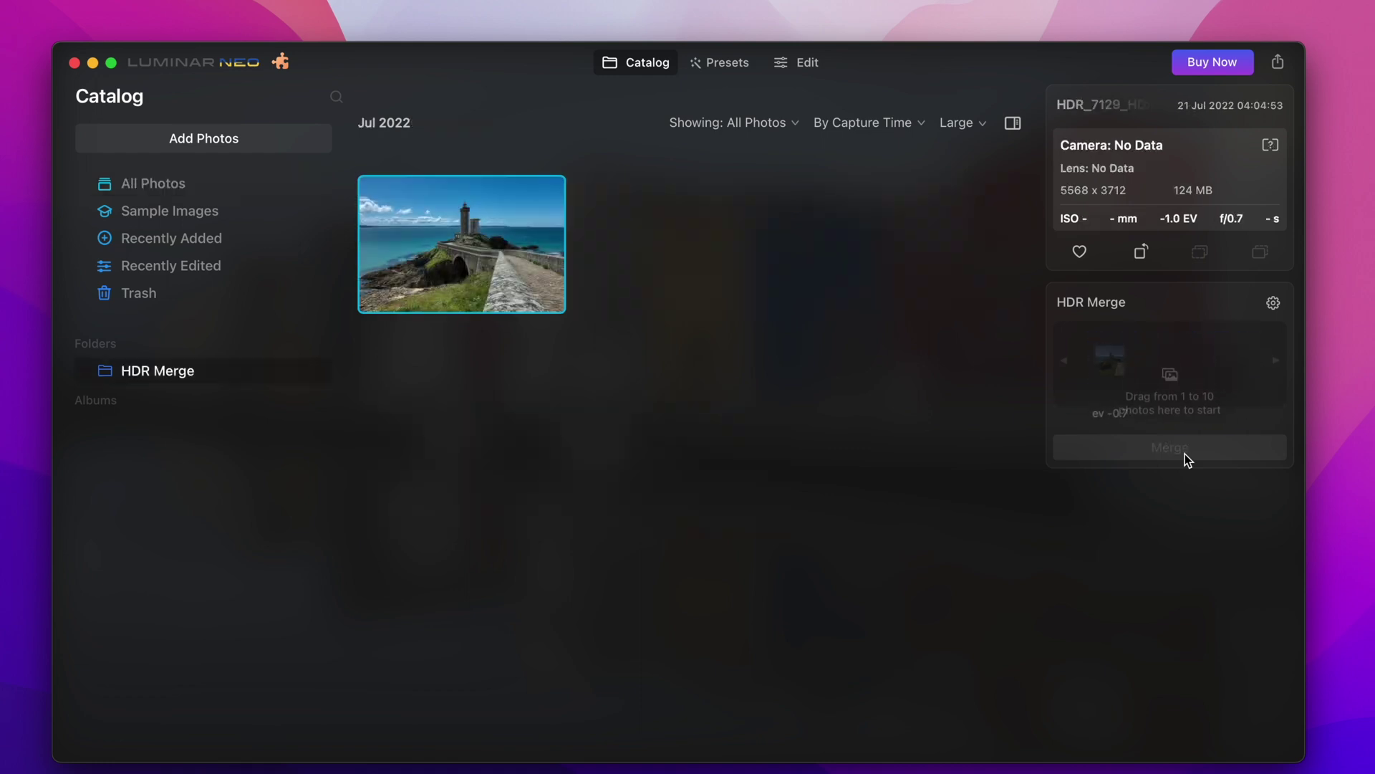
Open the merged lighthouse image in single view and switch to Edit
key("Return")
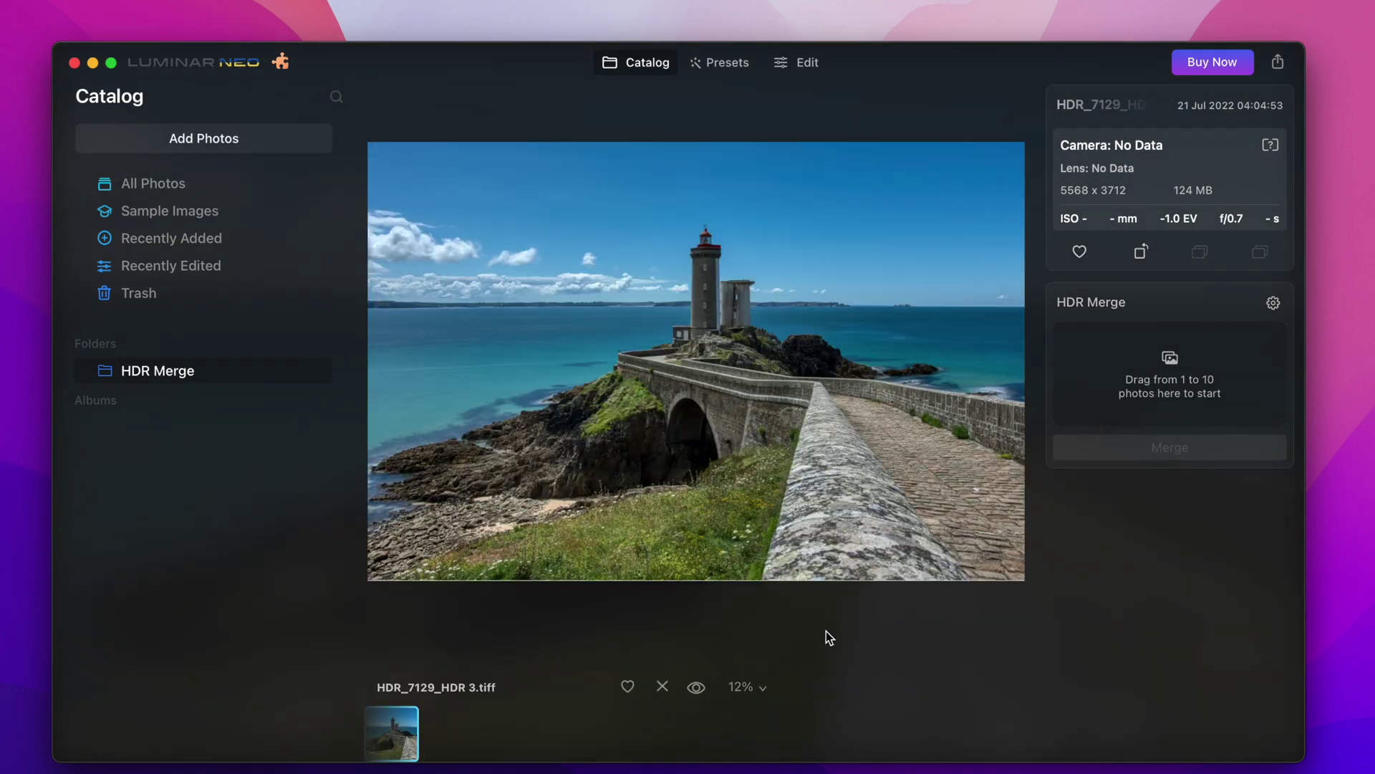
left_click(799, 71)
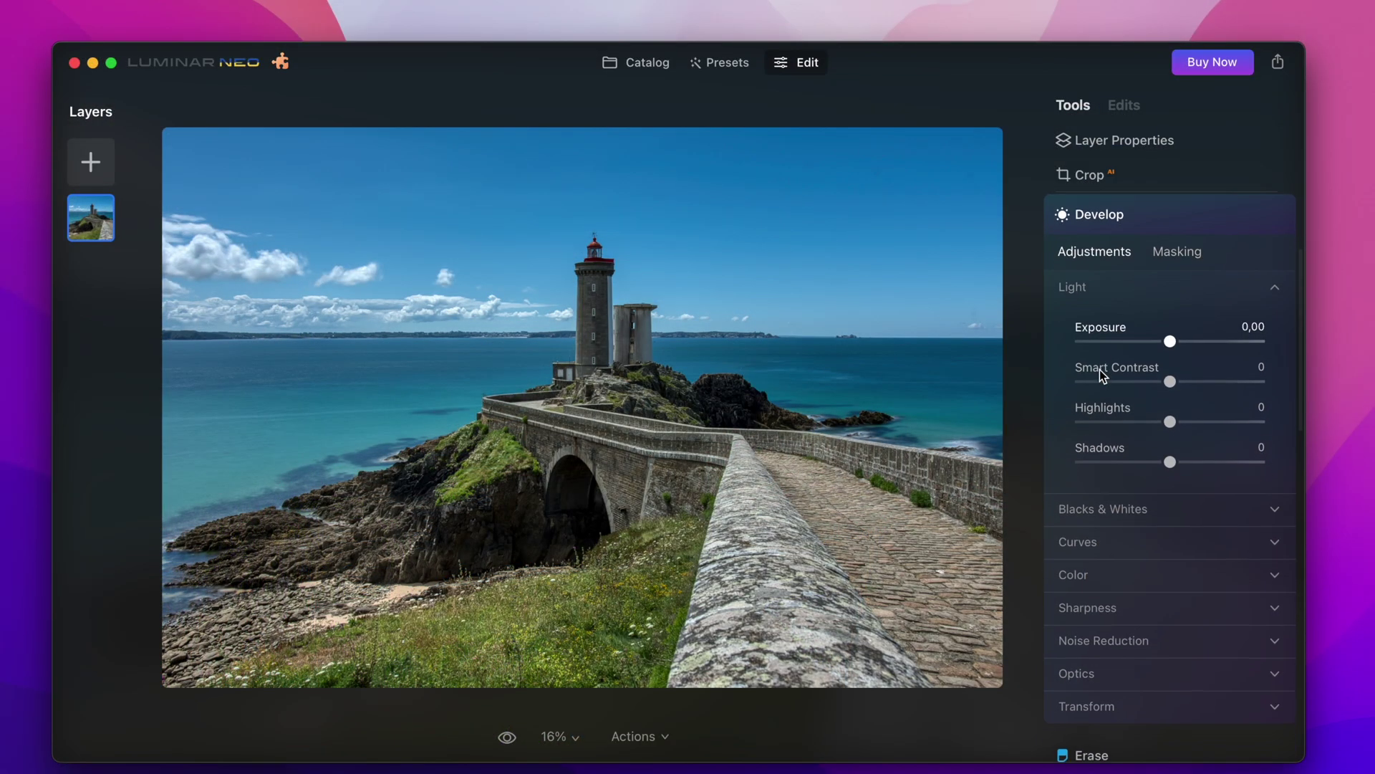
scroll(1099, 370, "down", 2)
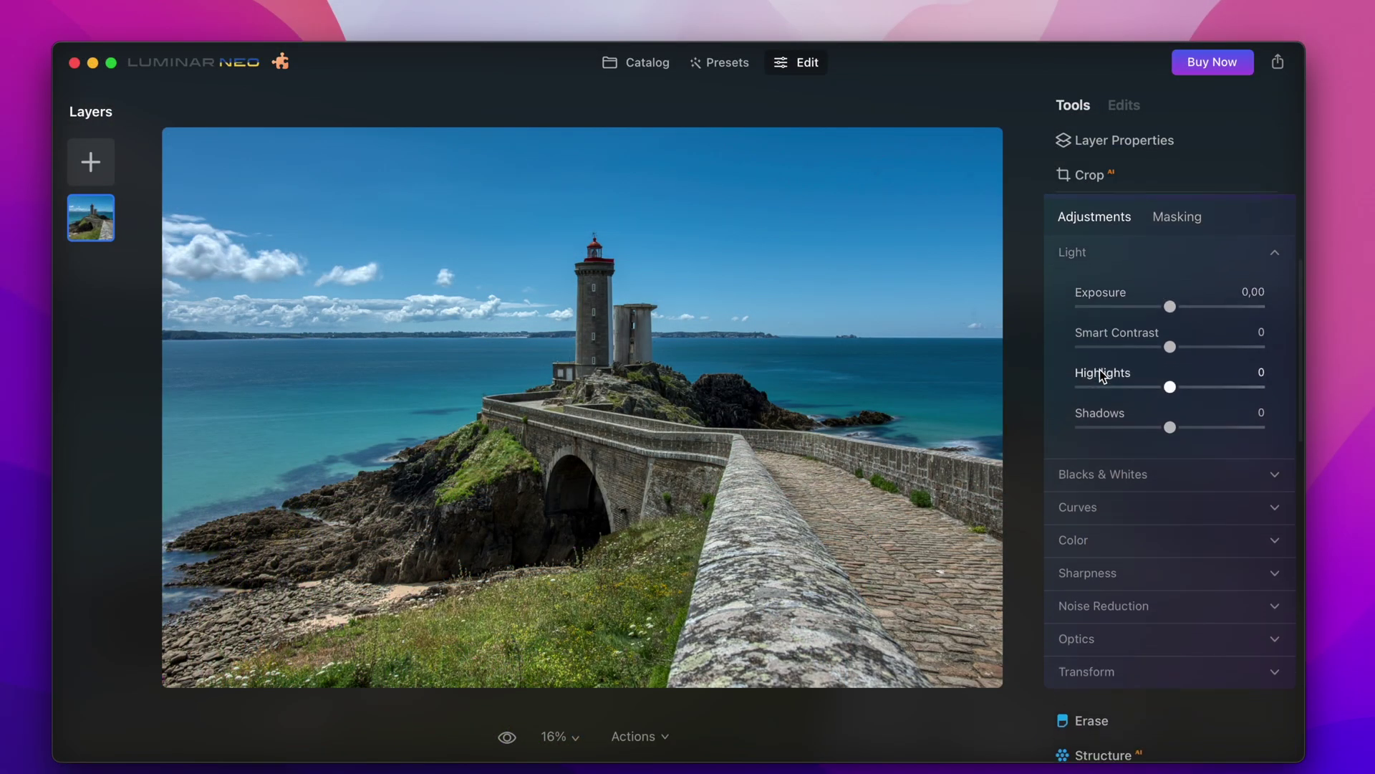
Set Develop Light Highlights to -15 and Shadows to 48
left_click(1166, 387)
left_click_drag(1147, 387, 1155, 423)
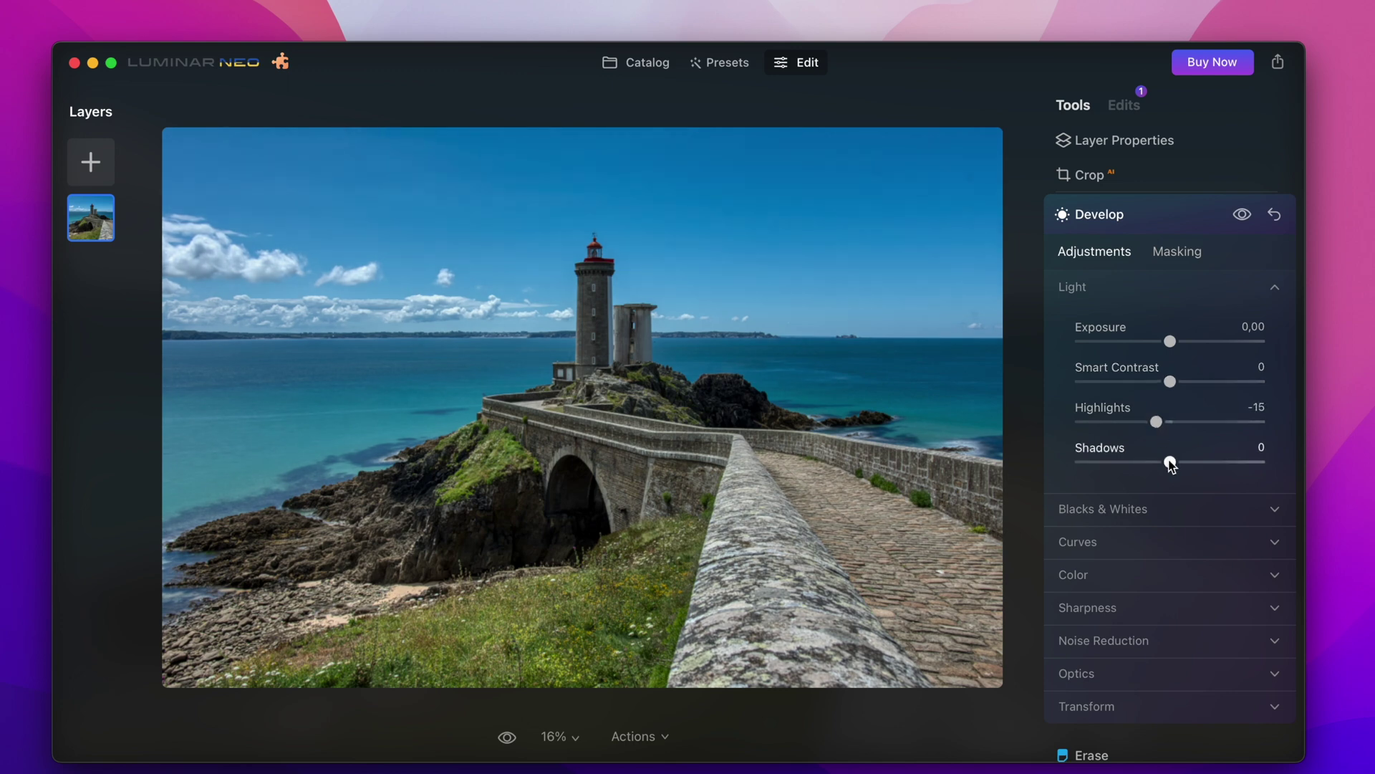
left_click_drag(1170, 463, 1220, 463)
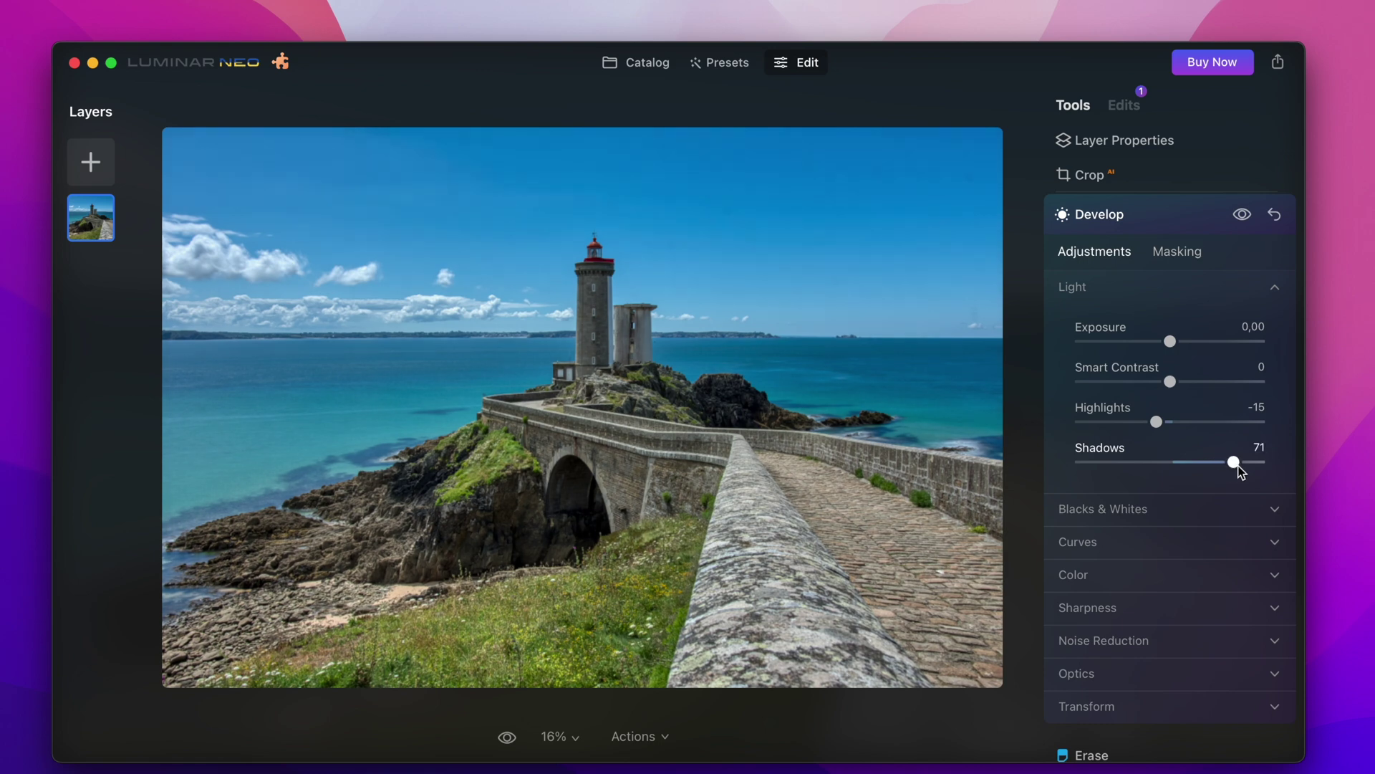
left_click_drag(1238, 465, 1204, 469)
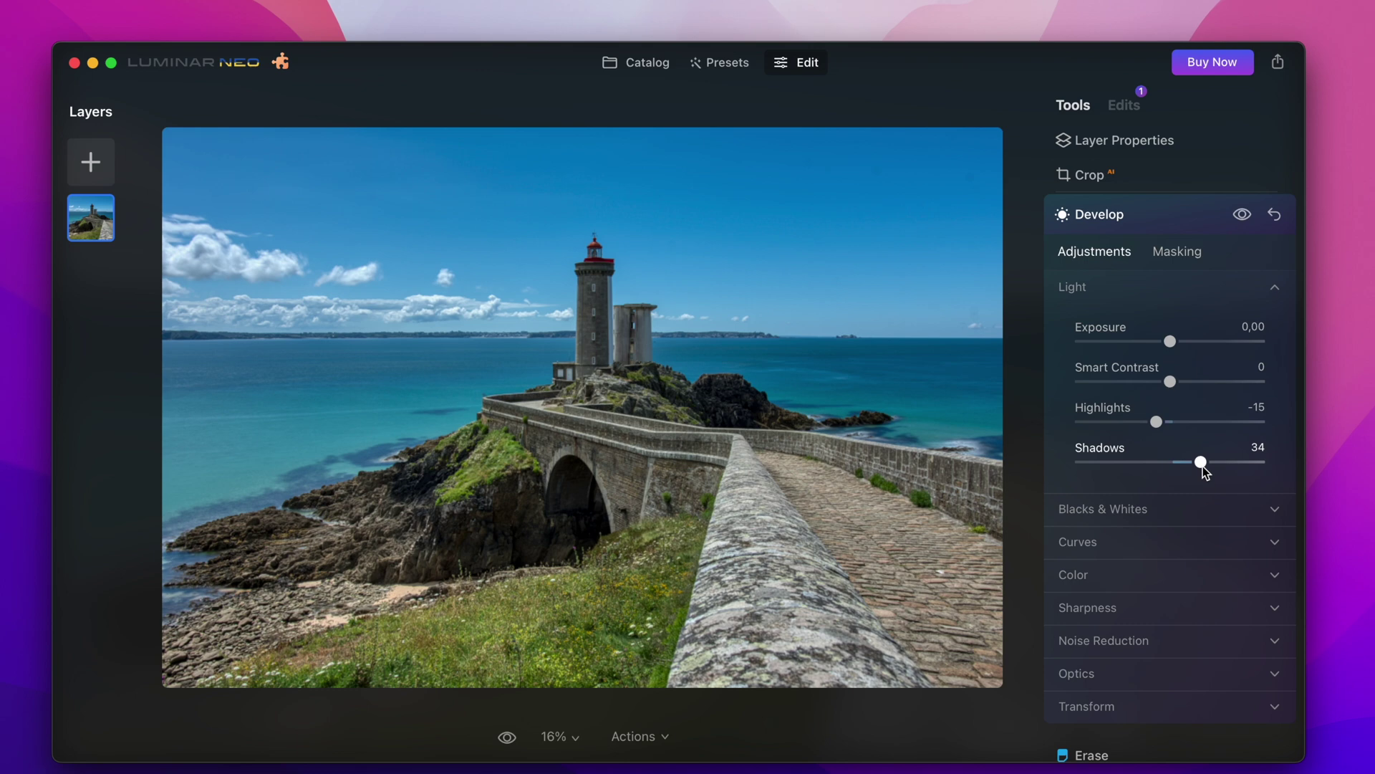
left_click_drag(1202, 467, 1216, 467)
scroll(1215, 463, "down", 3)
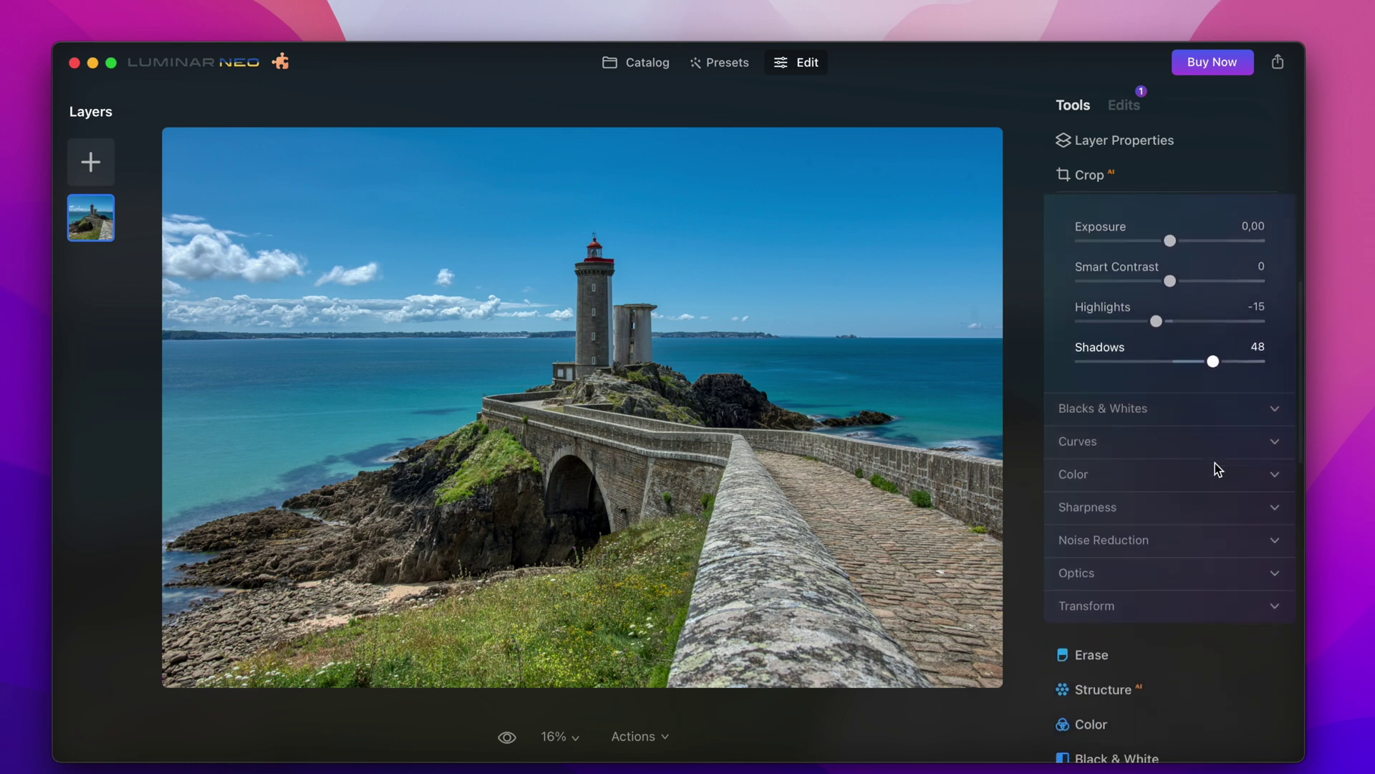
scroll(1215, 462, "down", 2)
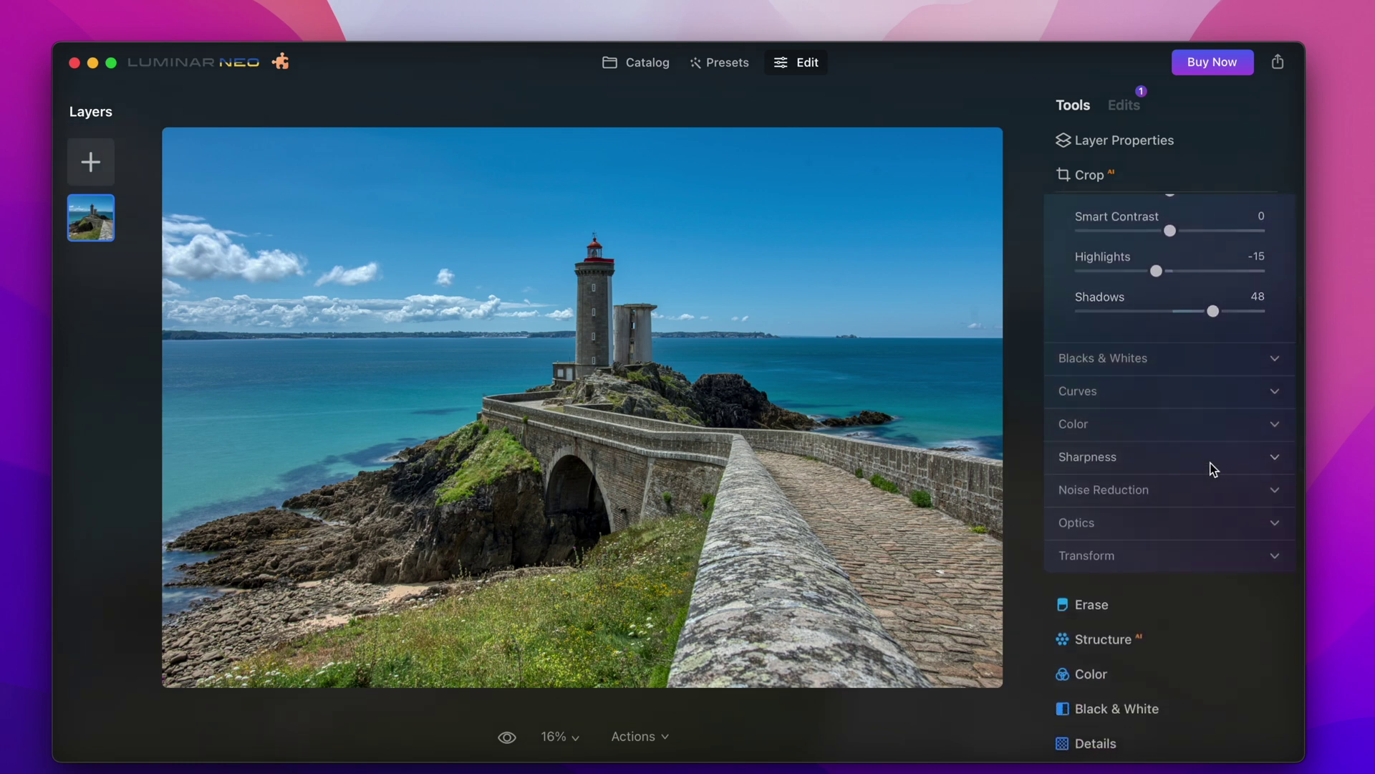
left_click(1188, 392)
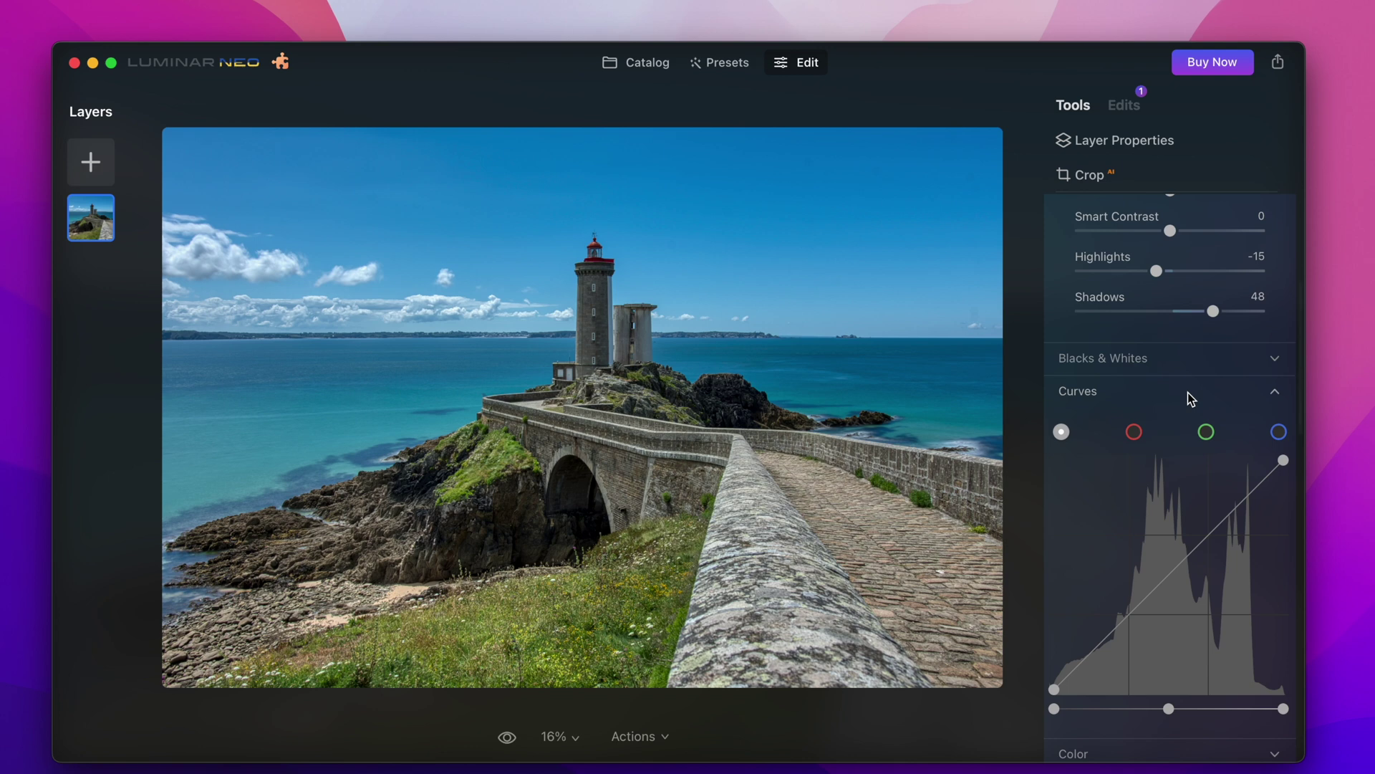
Add two Curves points, raising the midtone point and slightly lifting a lower one
mouse_move(1214, 530)
left_mouse_down()
mouse_move(1209, 510)
mouse_move(1214, 525)
left_mouse_up()
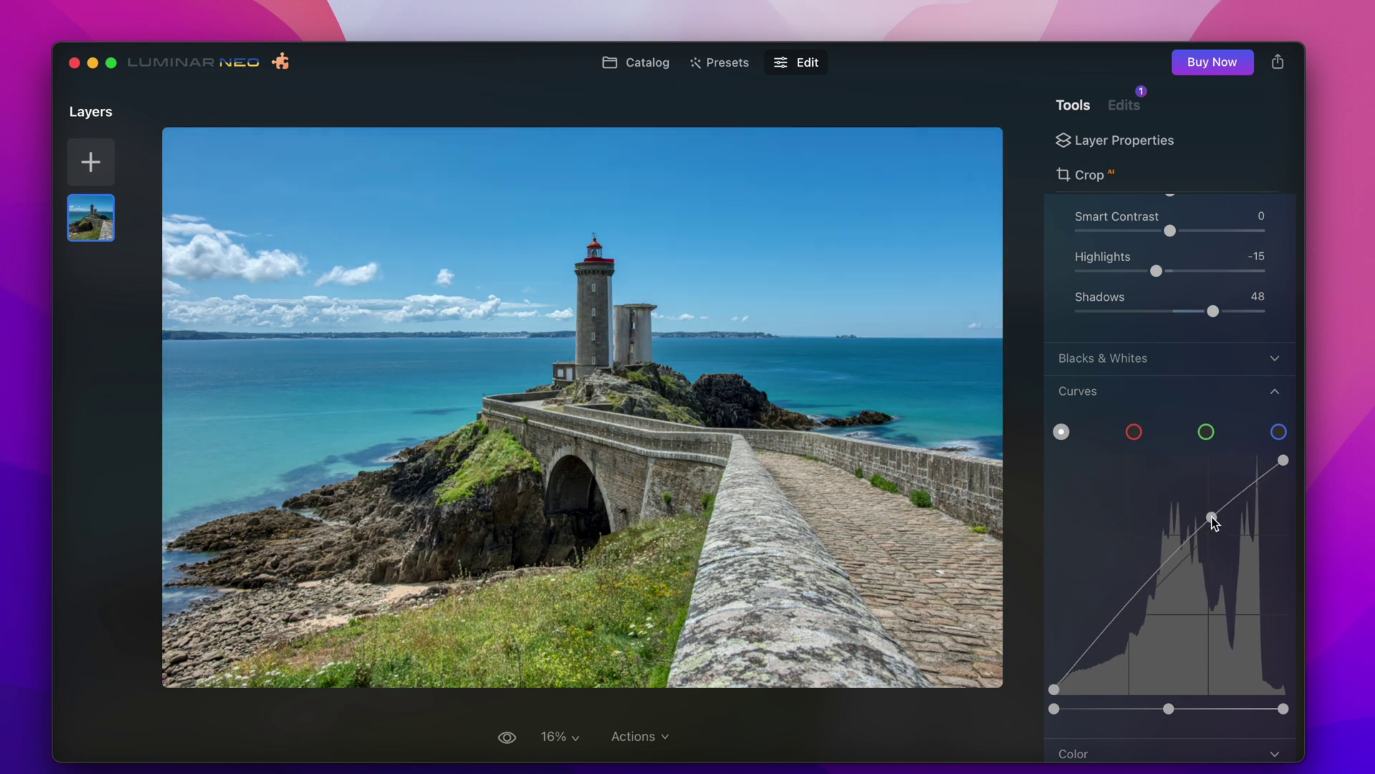
left_click_drag(1214, 517, 1214, 516)
left_click_drag(1130, 606, 1138, 616)
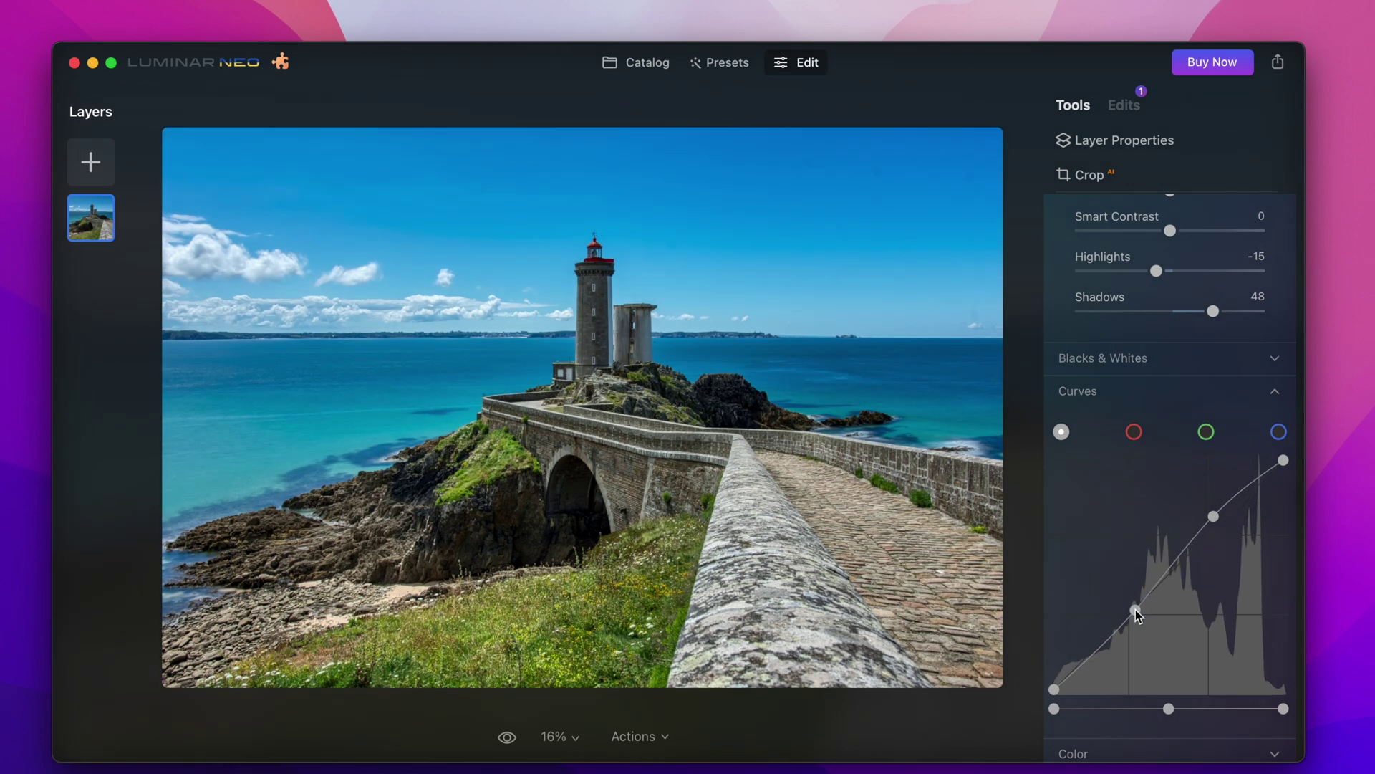
scroll(1173, 628, "down", 10)
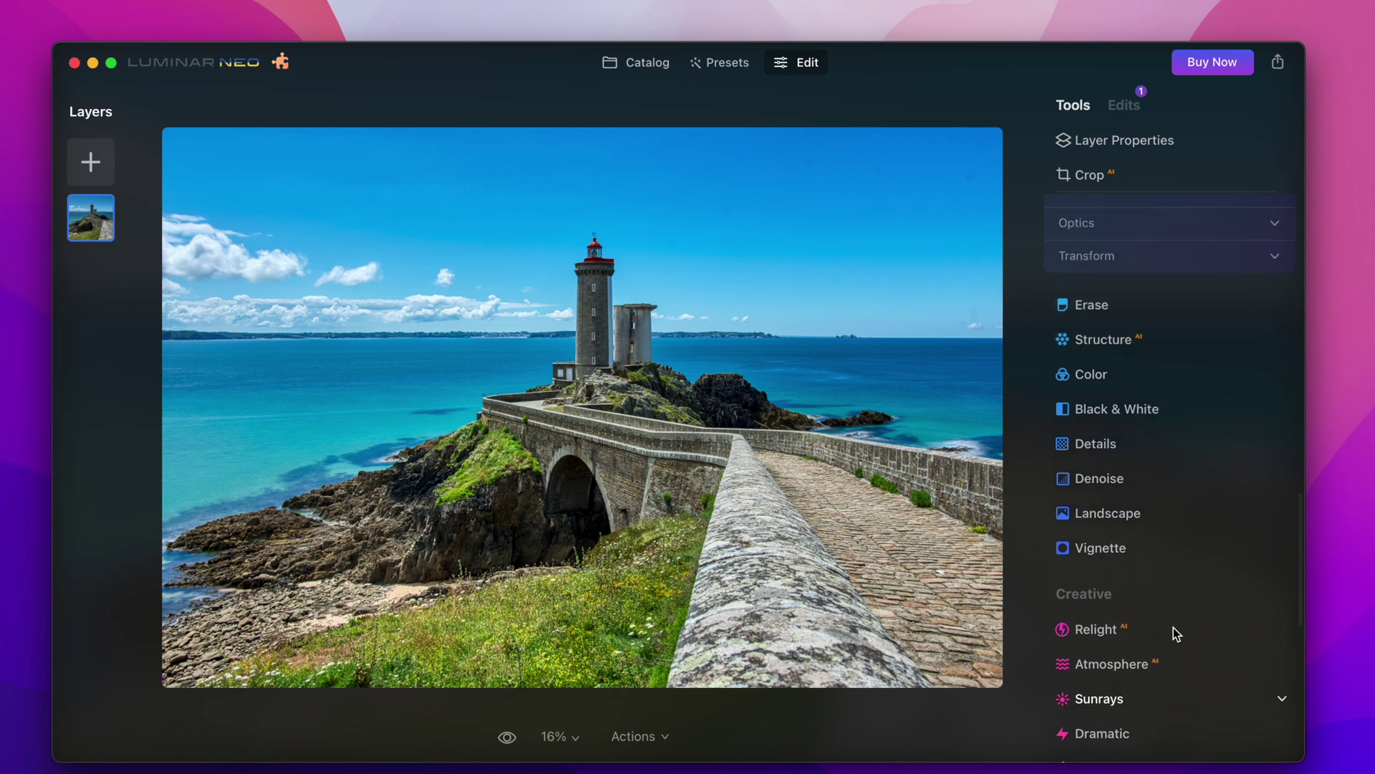
In the Details tool, set Small Details to 37 and Medium Details to 25
scroll(1173, 628, "up", 2)
left_click(1094, 467)
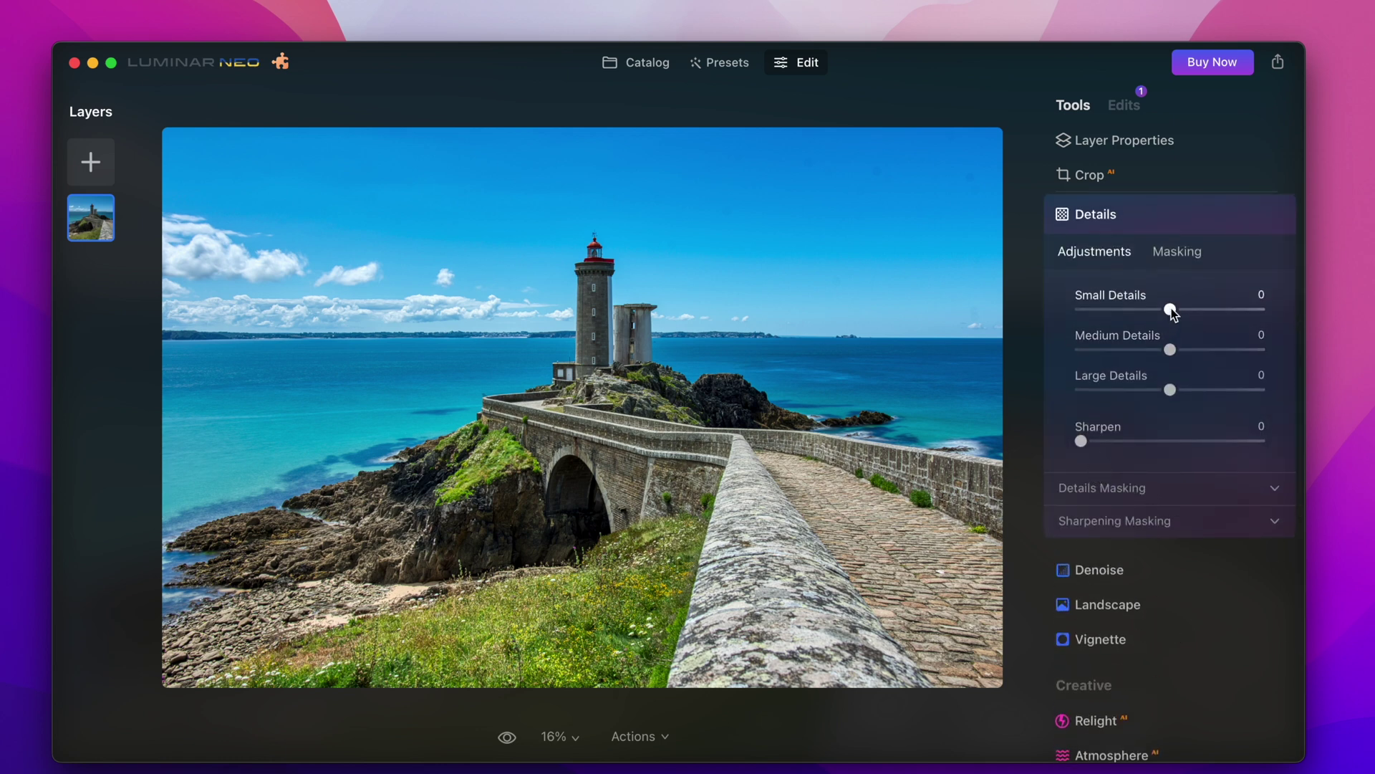
left_click_drag(1170, 309, 1230, 309)
left_click_drag(1172, 349, 1187, 390)
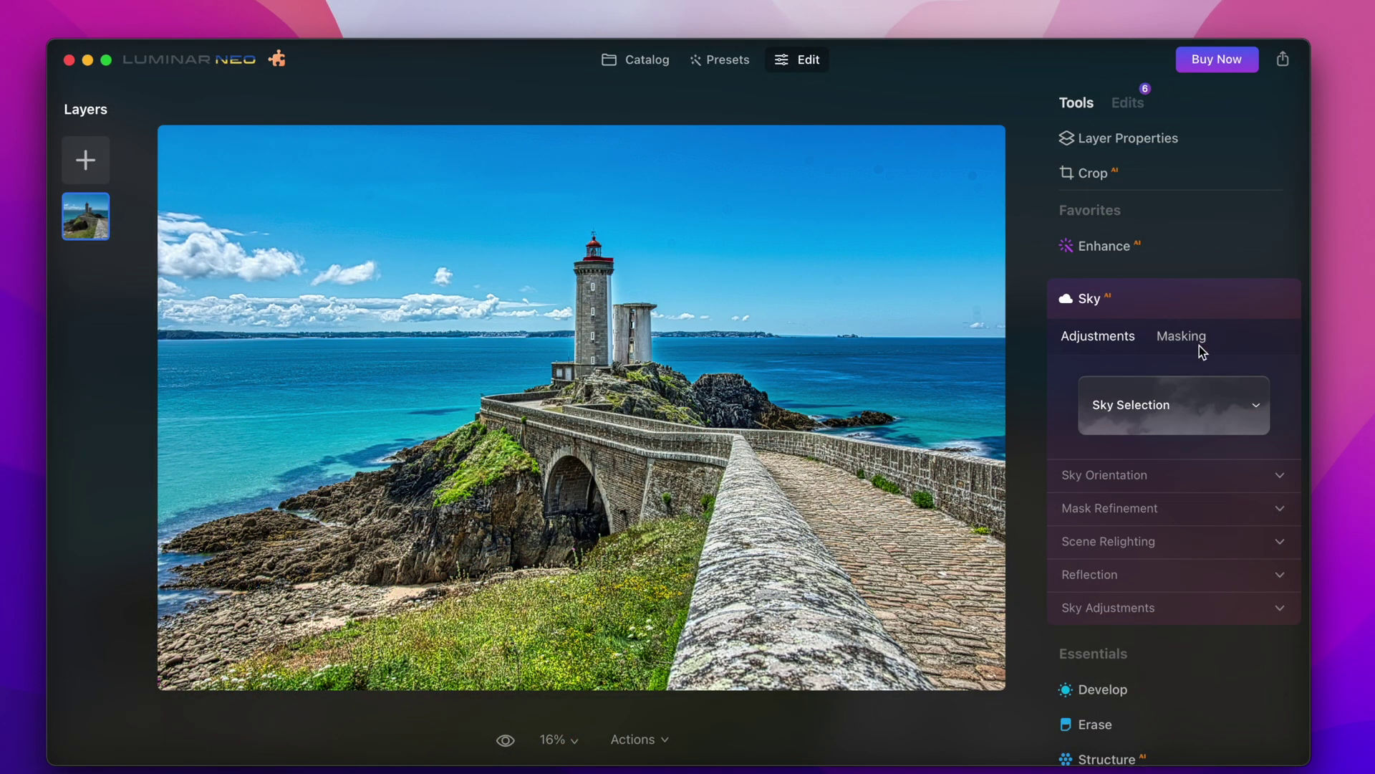
Choose Dramatic Sky 6 from the Sky Selection list
left_click(1252, 407)
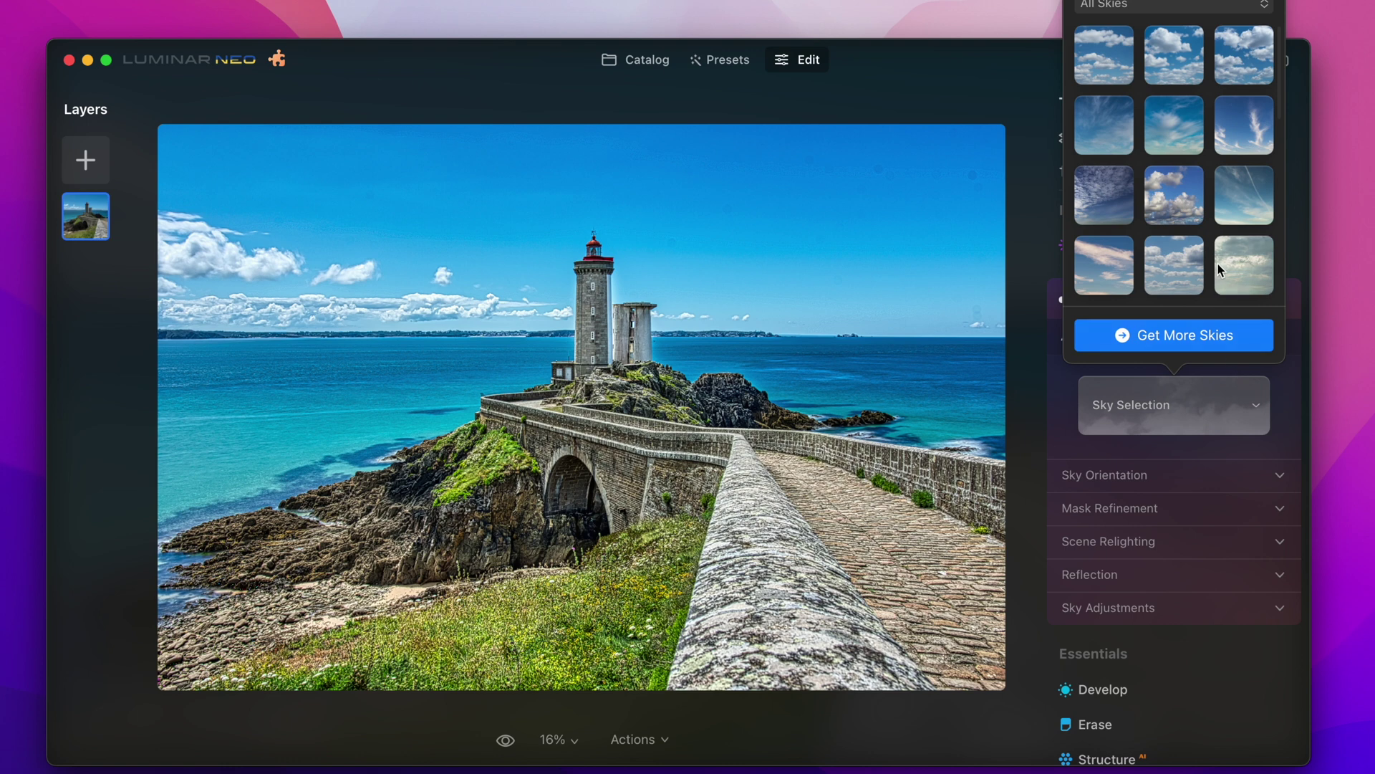
scroll(1217, 263, "down", 10)
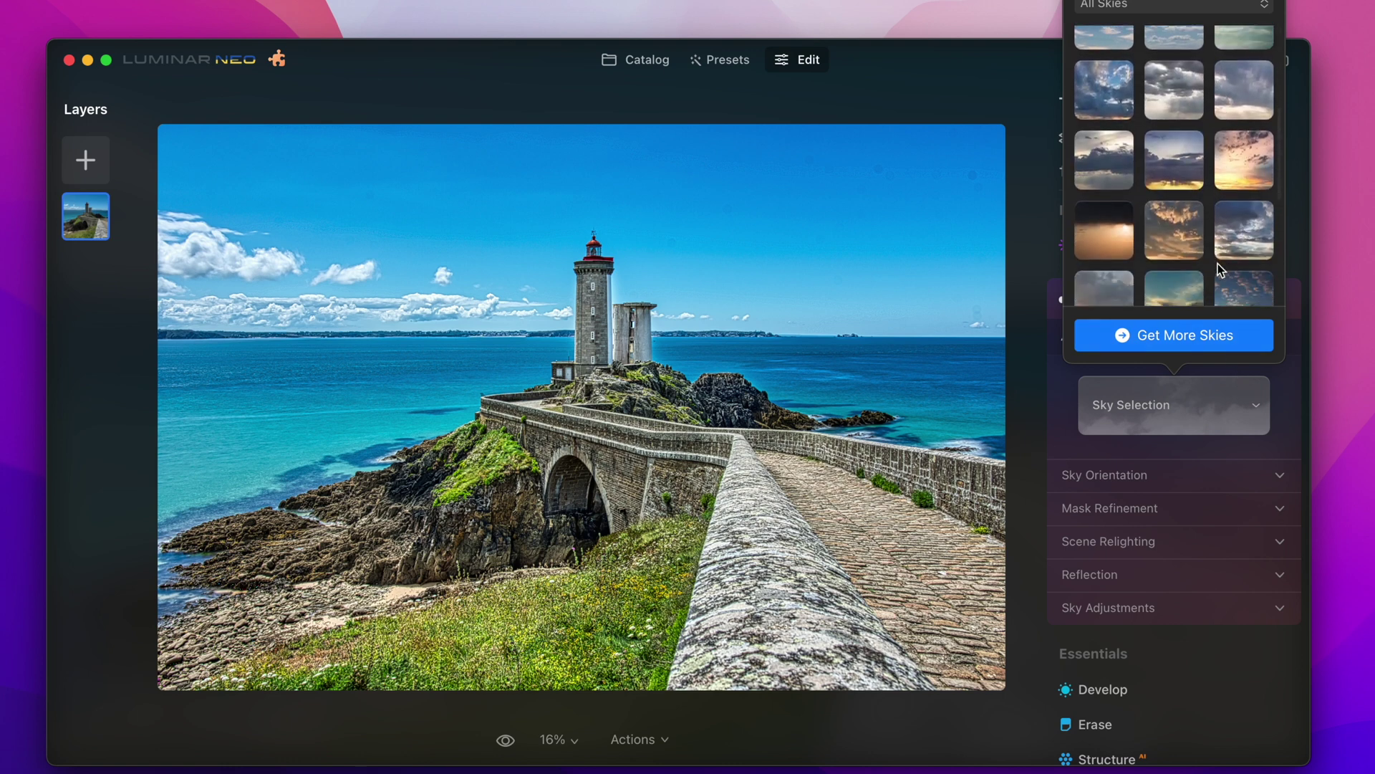
left_click(1183, 174)
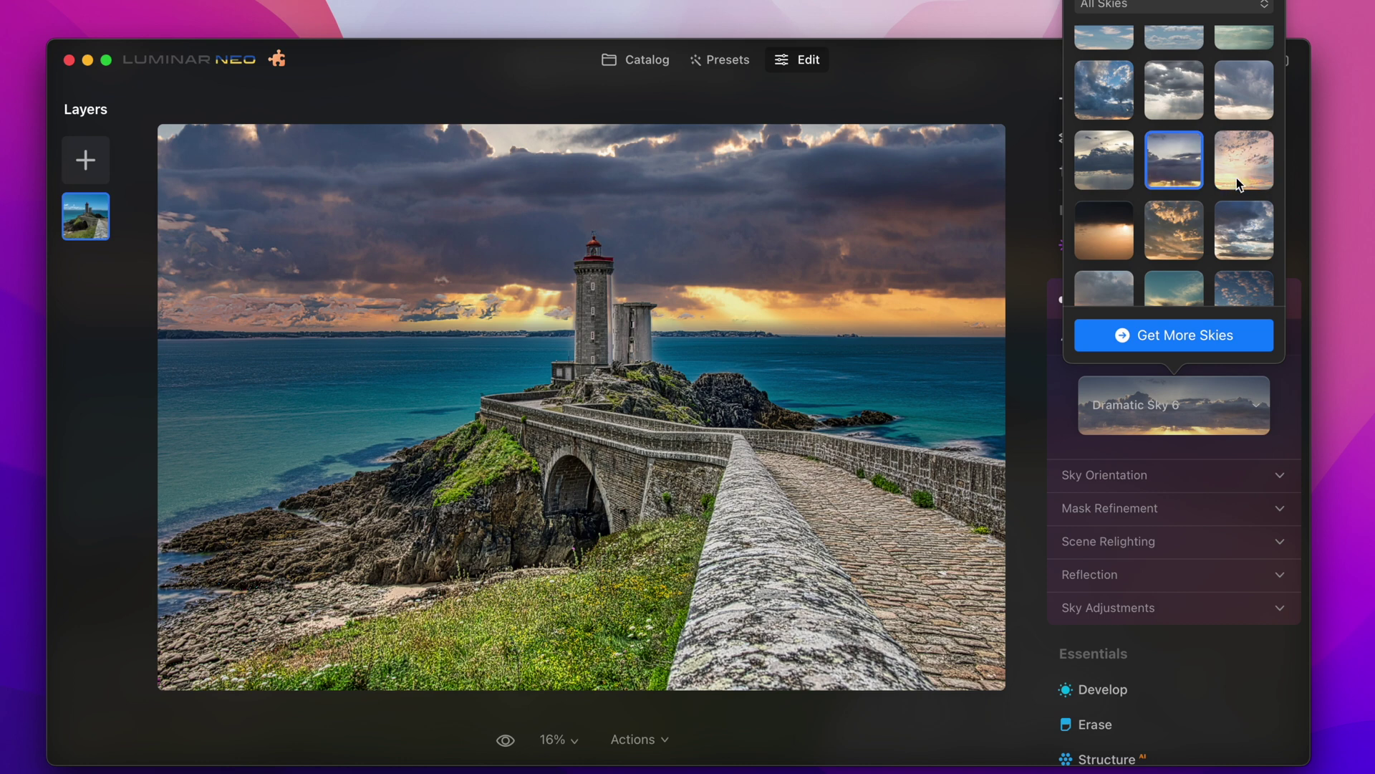
Preview Dramatic Sky 2, Dramatic Sunset 2, Sunset Clouds 2 and 3, and Sunset 1 as the sky
left_click(1118, 95)
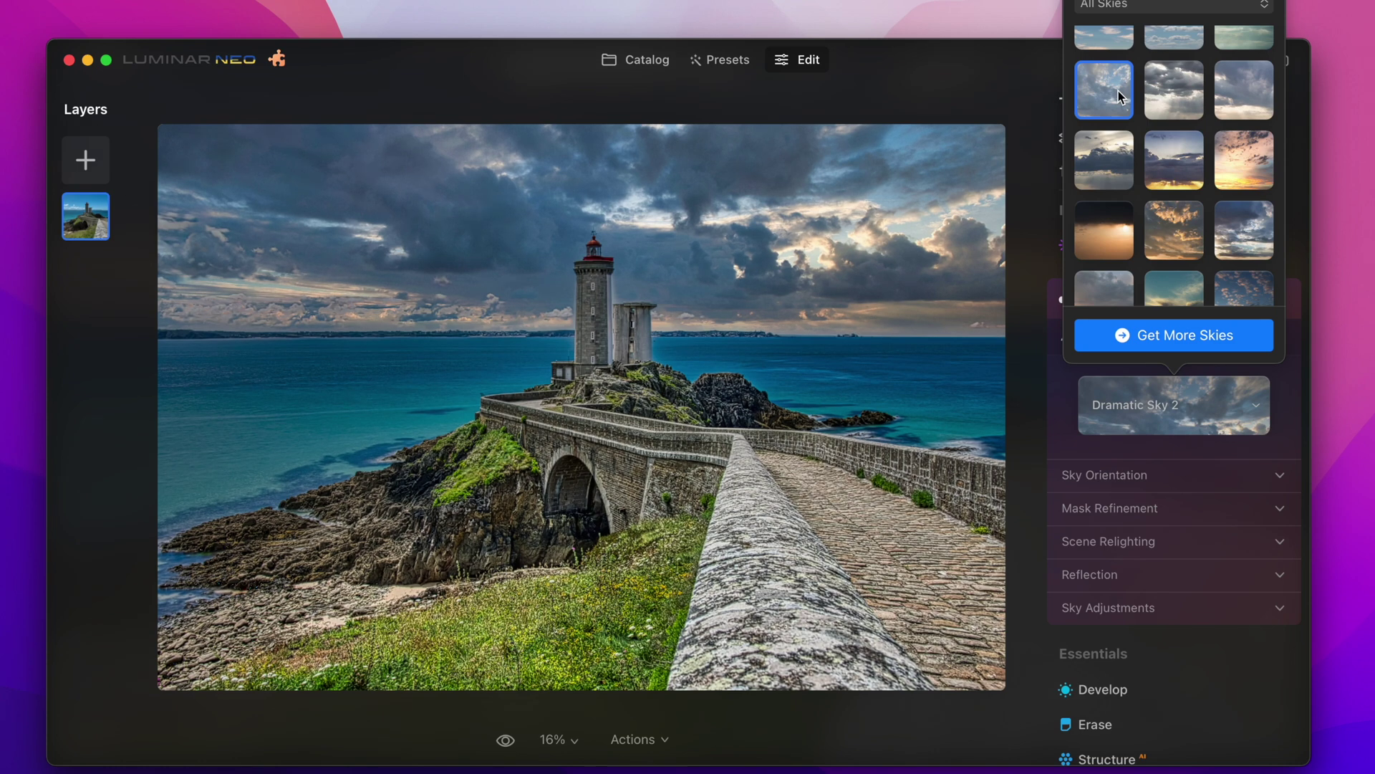
left_click(1104, 226)
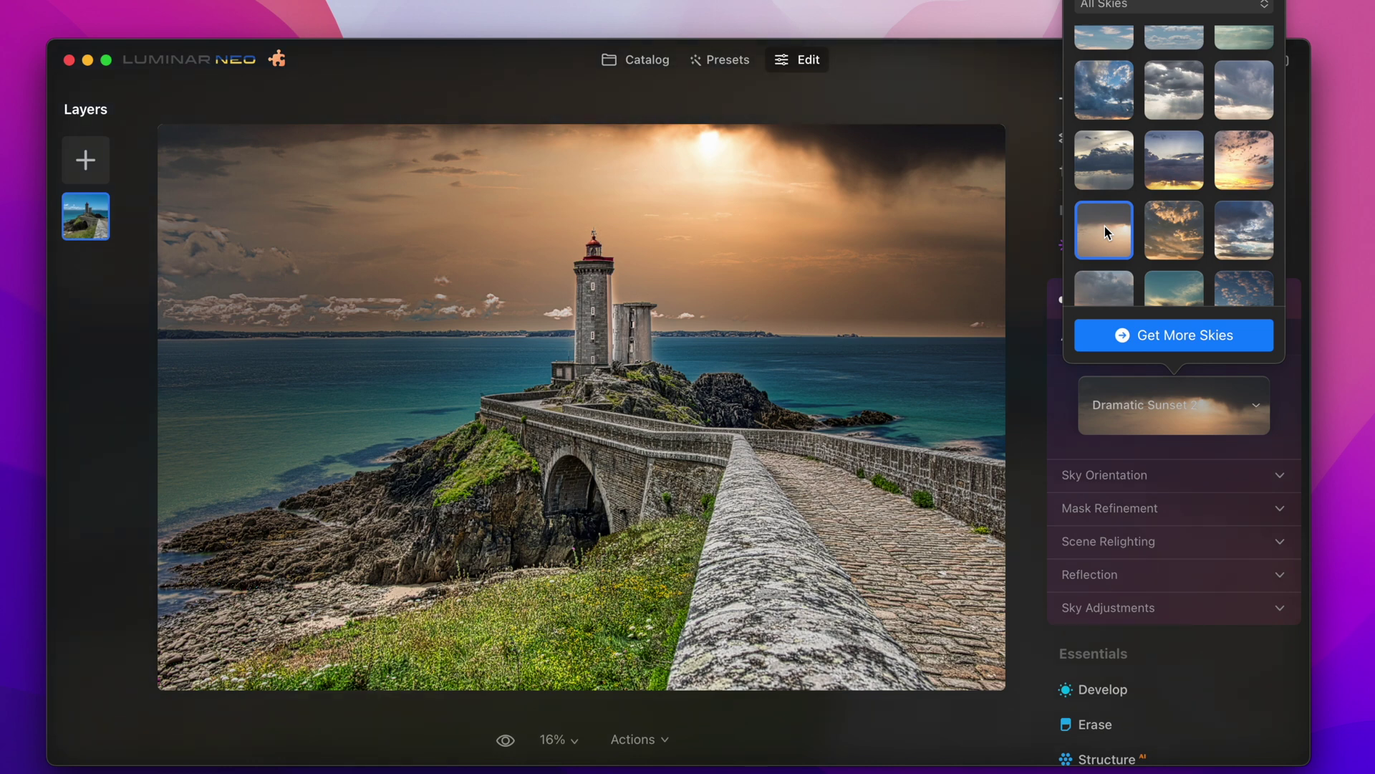
scroll(1104, 226, "down", 5)
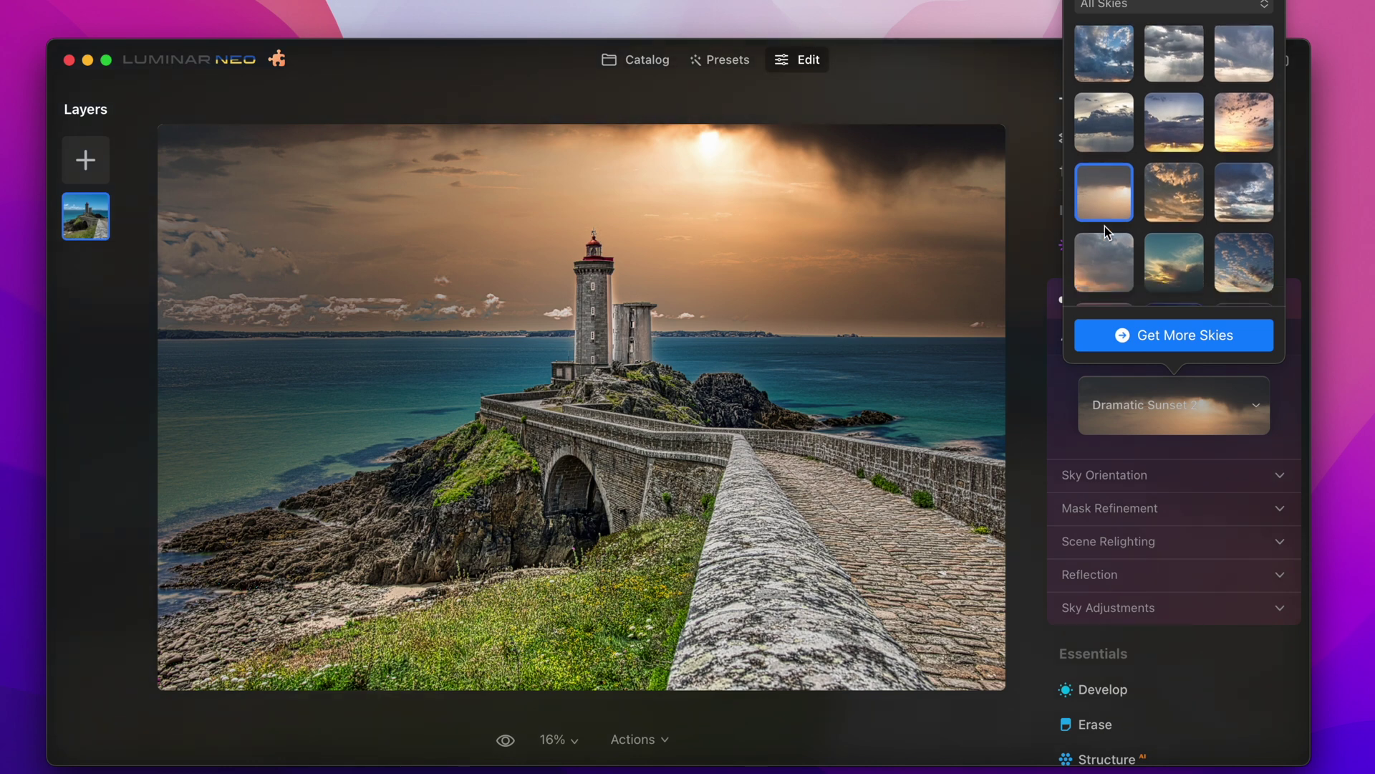
left_click(1120, 275)
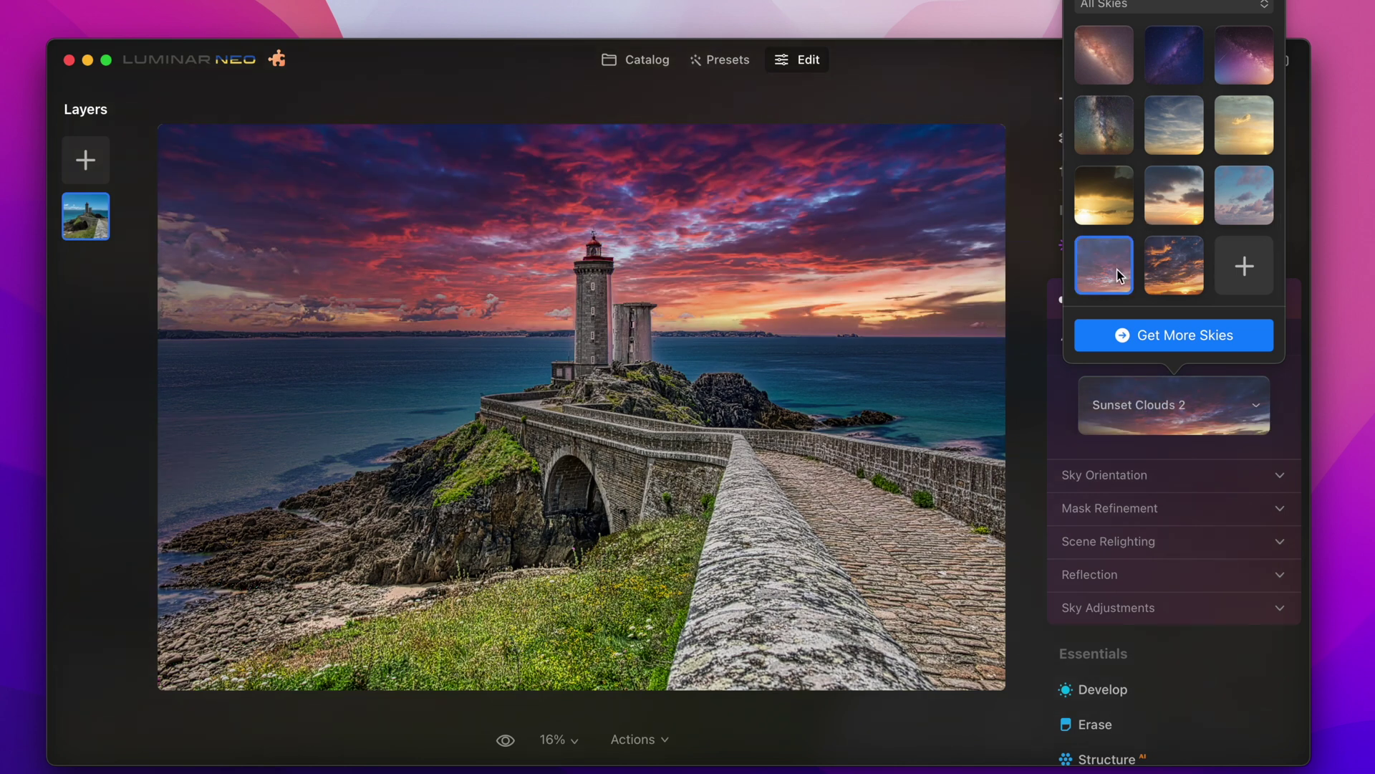
left_click(1170, 275)
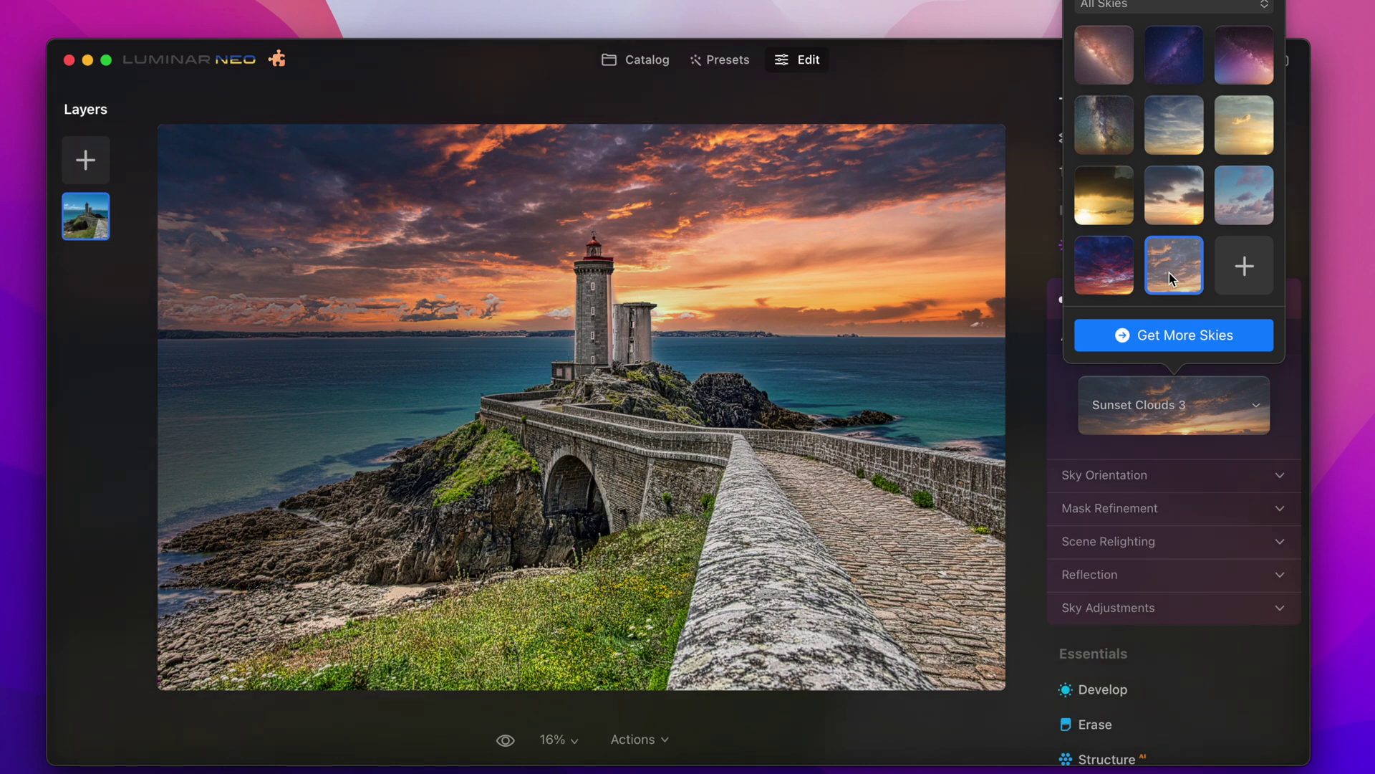
left_click(1176, 135)
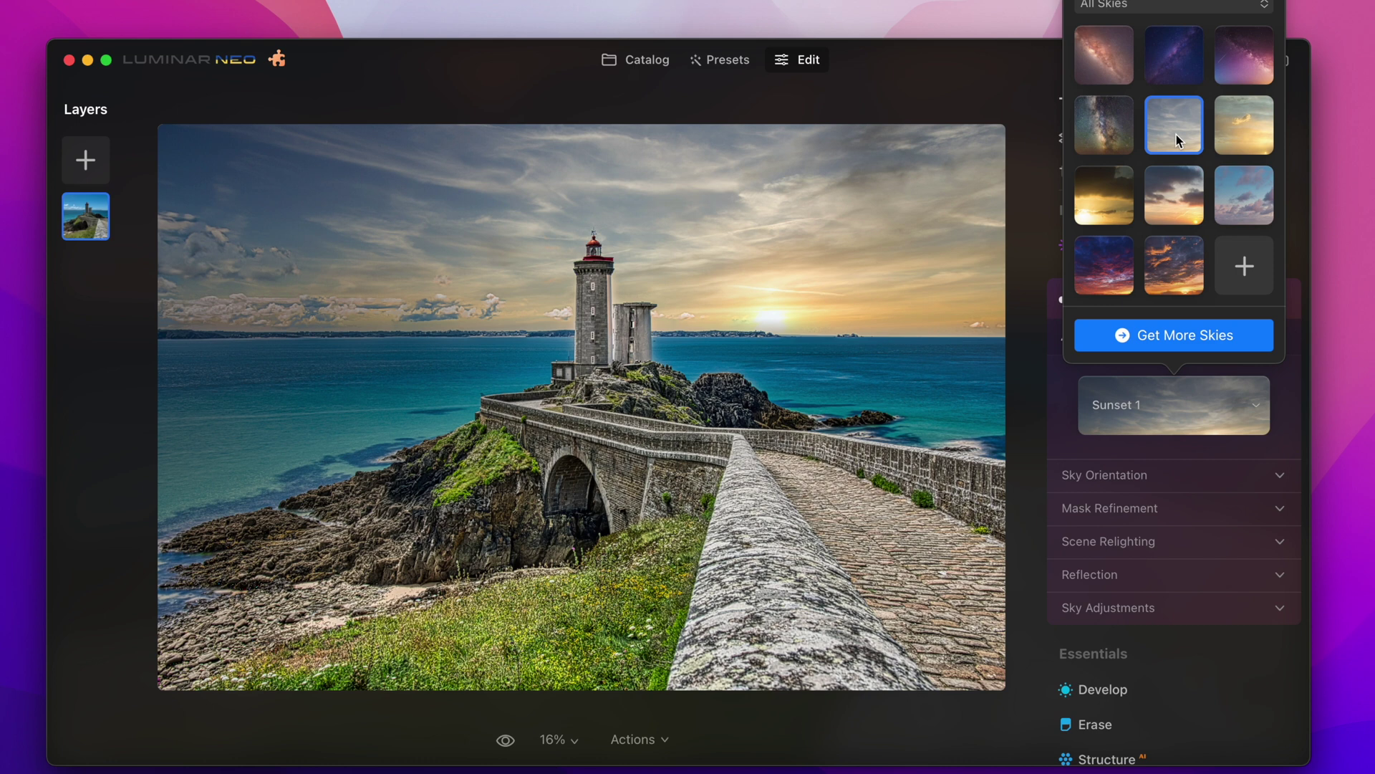
Preview the Galaxy 2 and Starry Night 1 night skies, then settle on cloudy Dramatic Sky 1
scroll(1176, 135, "up", 1)
left_click(1179, 106)
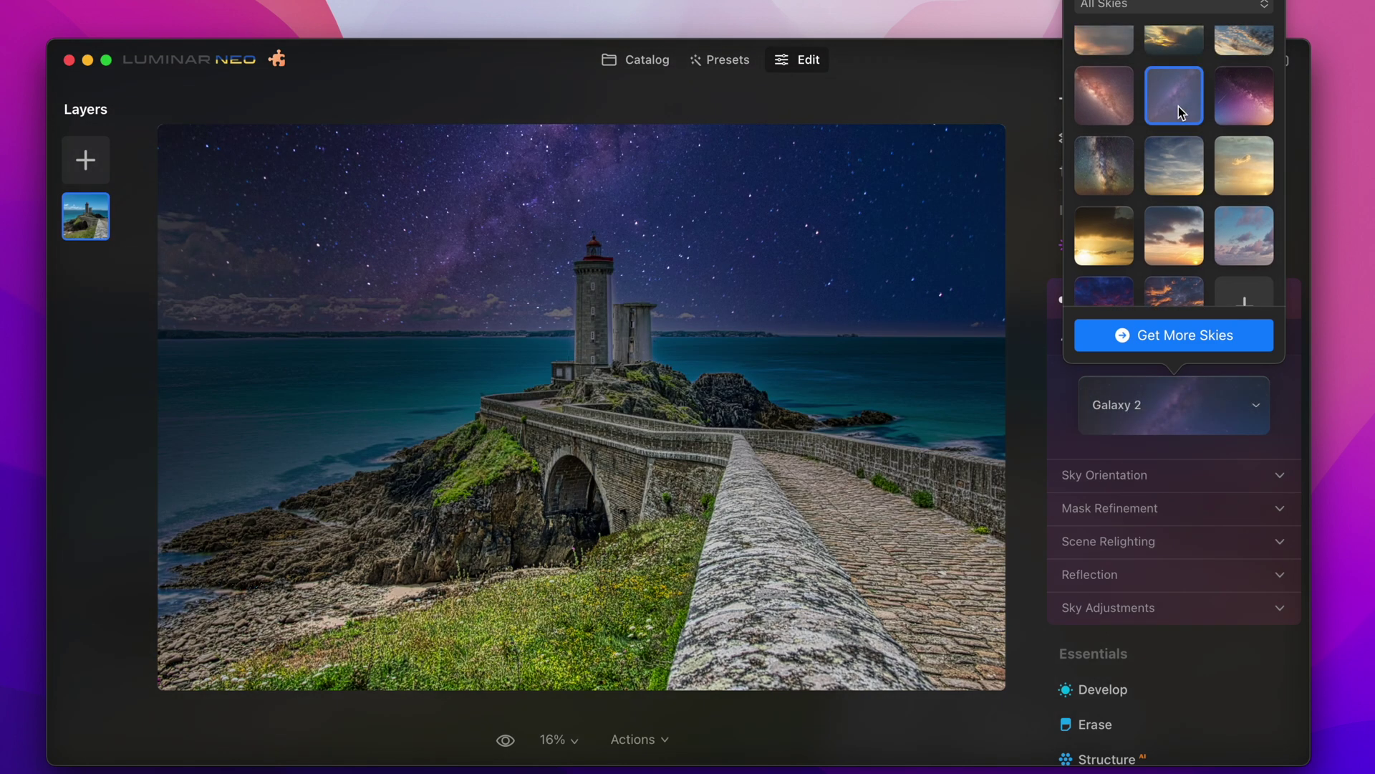
left_click(1226, 113)
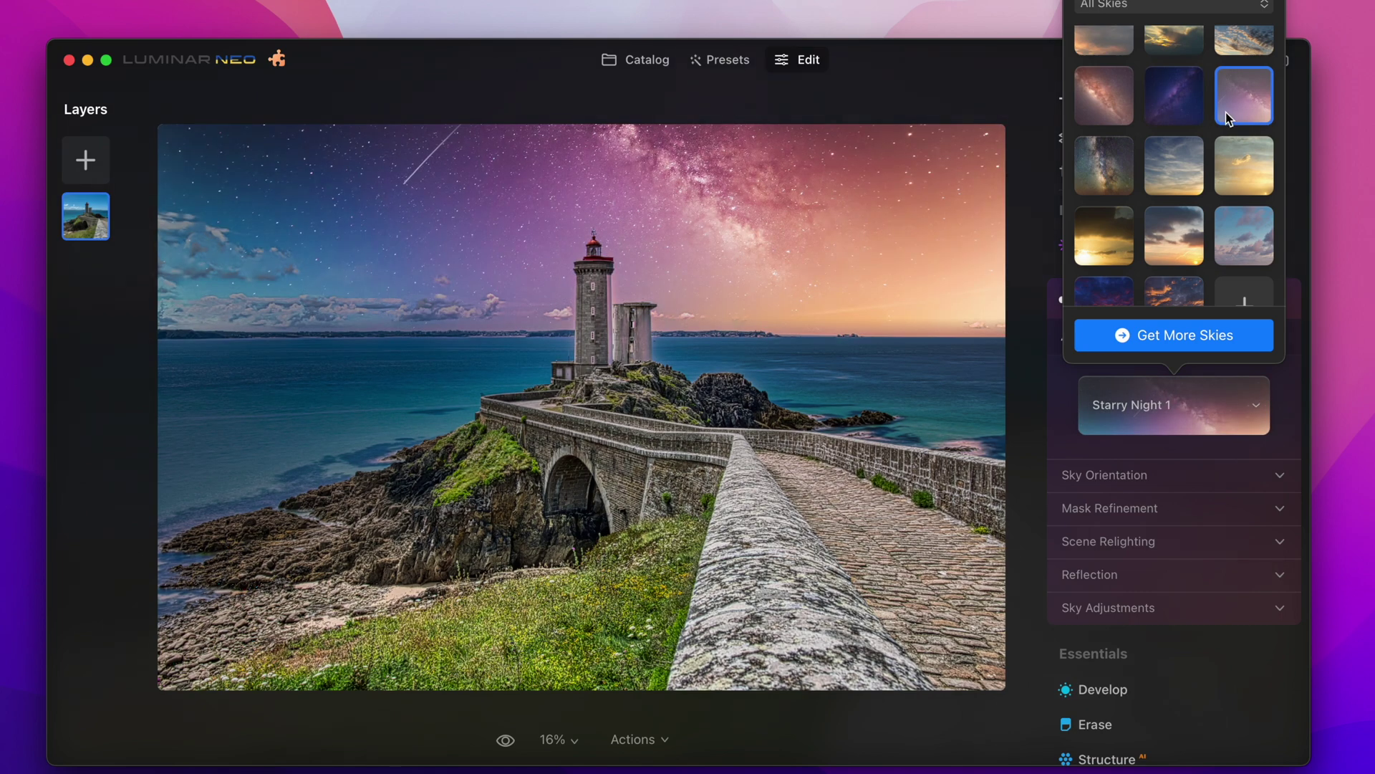
scroll(1226, 113, "up", 10)
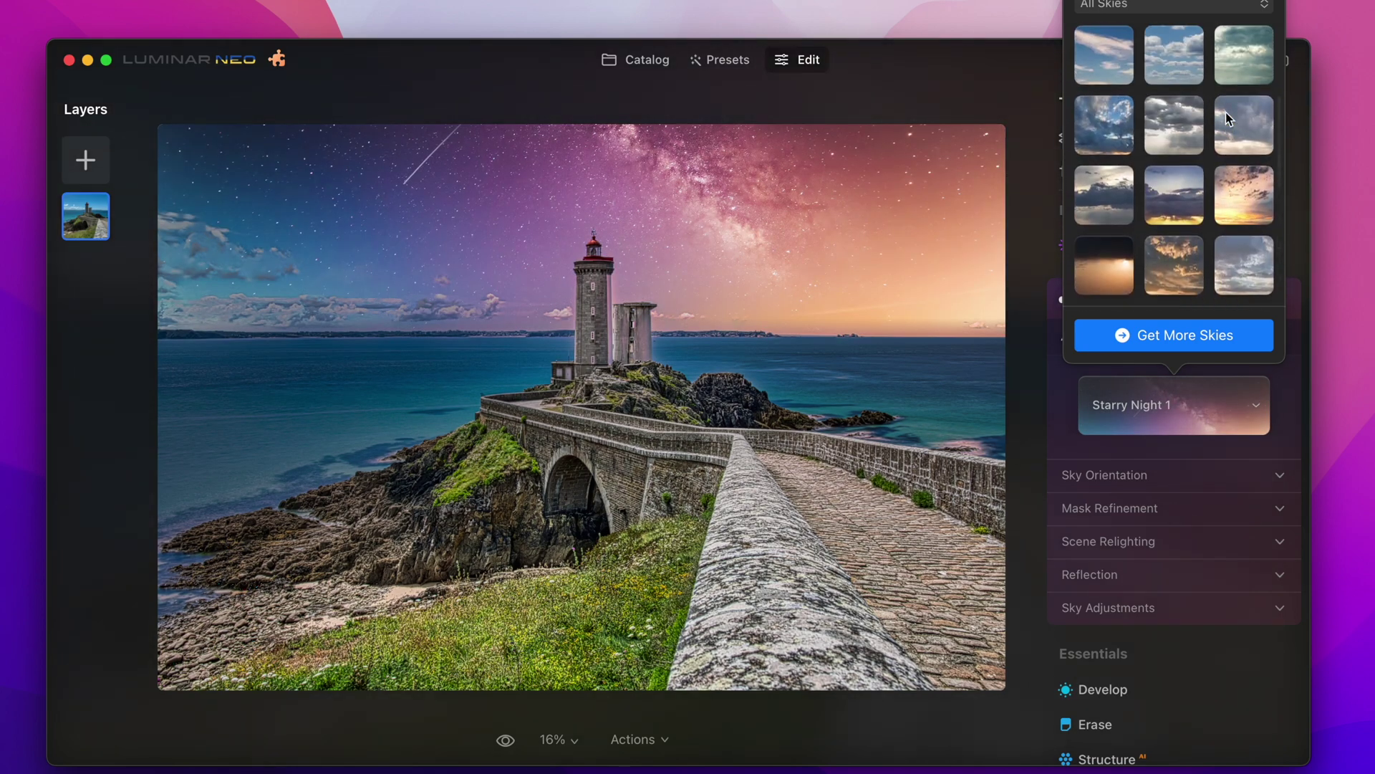
scroll(1226, 113, "up", 4)
left_click(1235, 180)
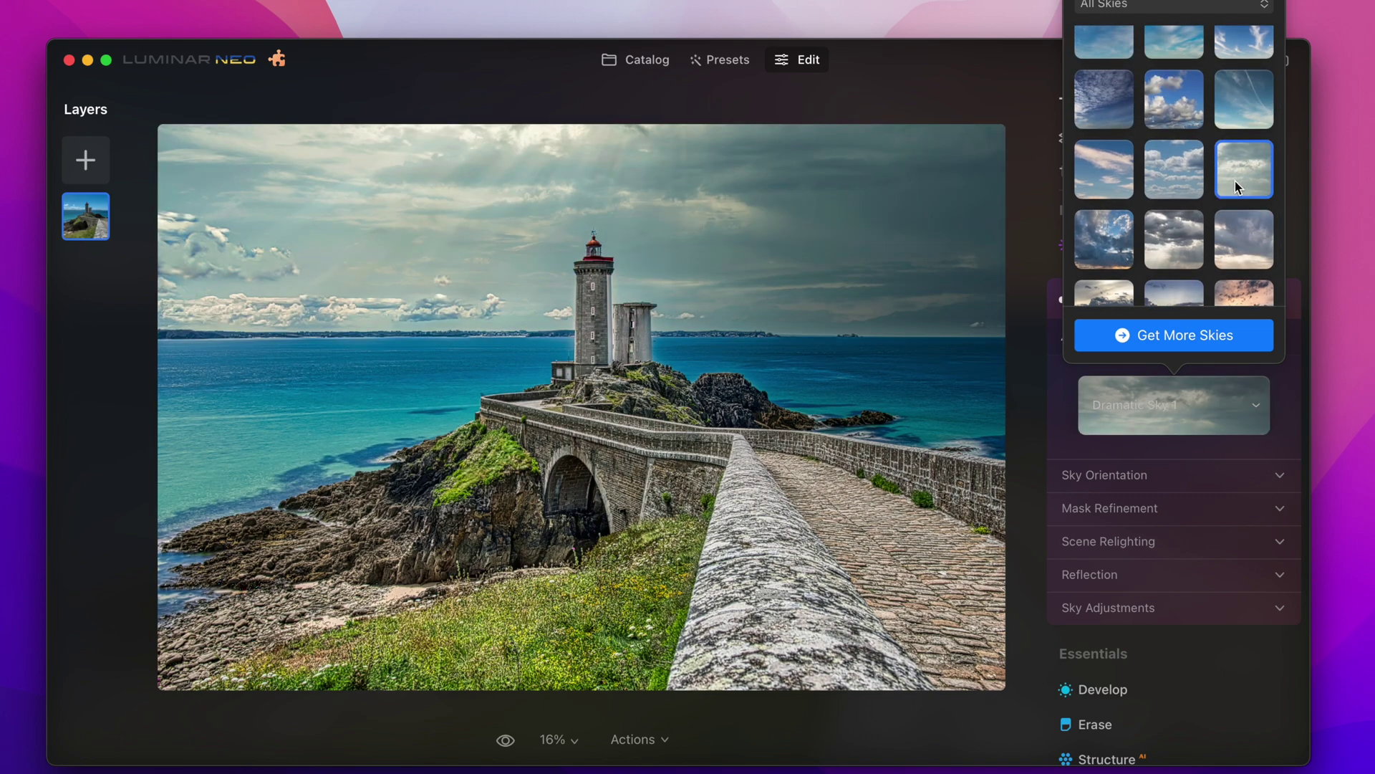